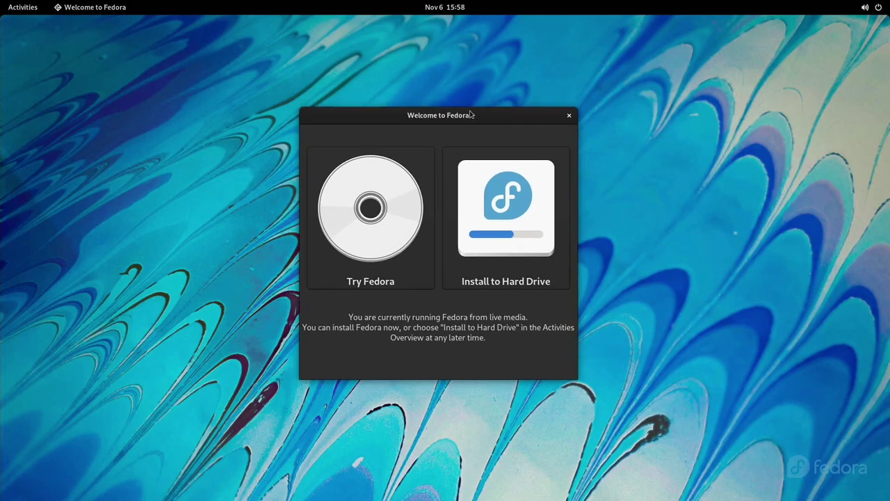
mouse_move(1, 1)
scroll(531, 324, down, 1)
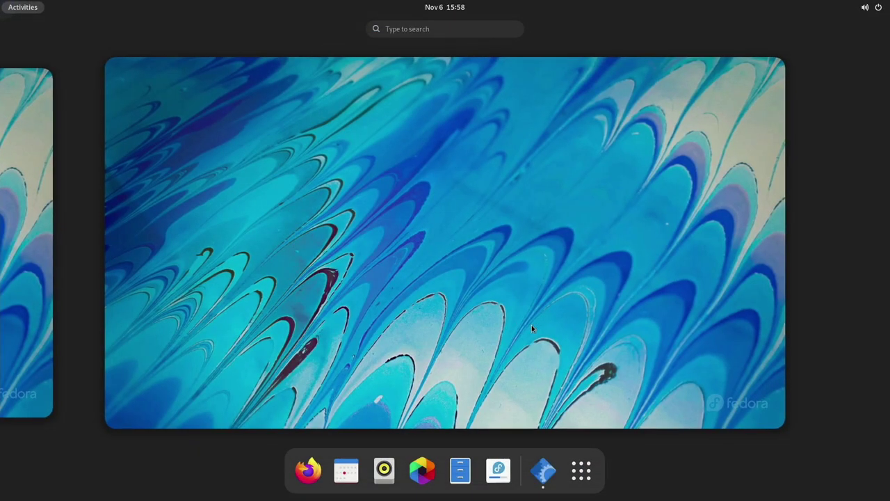
scroll(531, 325, up, 1)
click(472, 128)
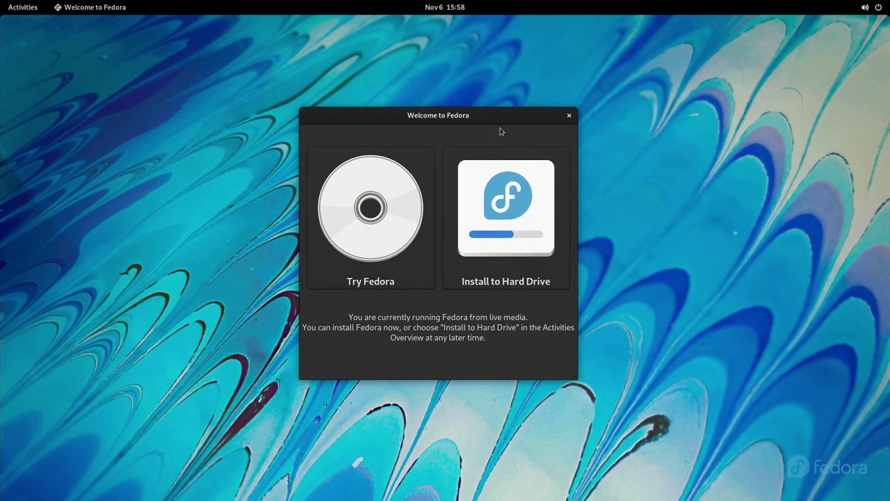
drag(490, 114, 501, 122)
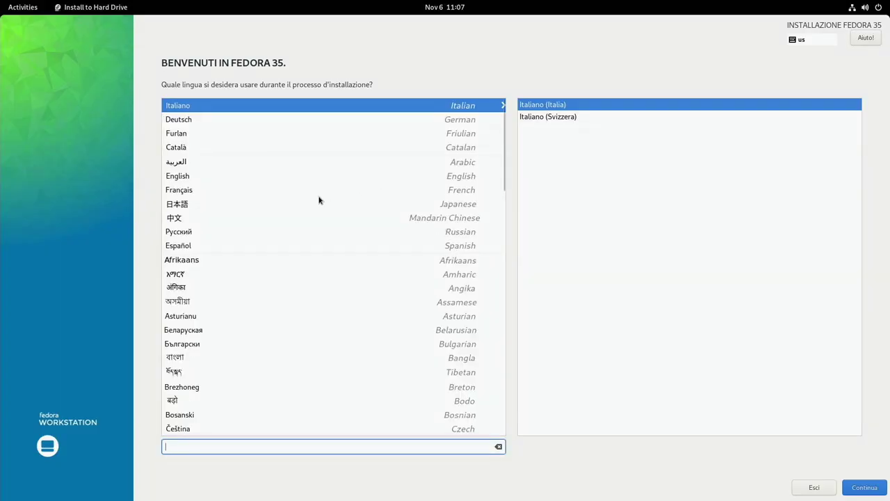
Step: Choose Русский (Россия) as the installation language and continue to the installation overview
click(246, 230)
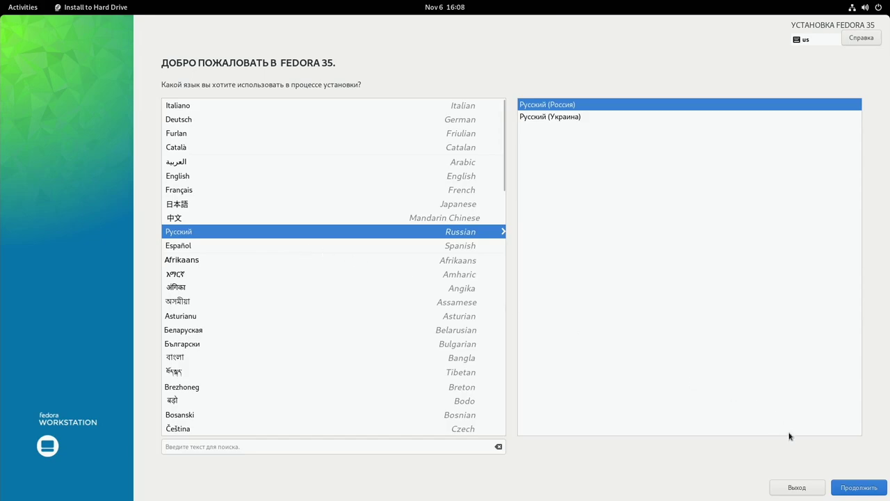
click(841, 485)
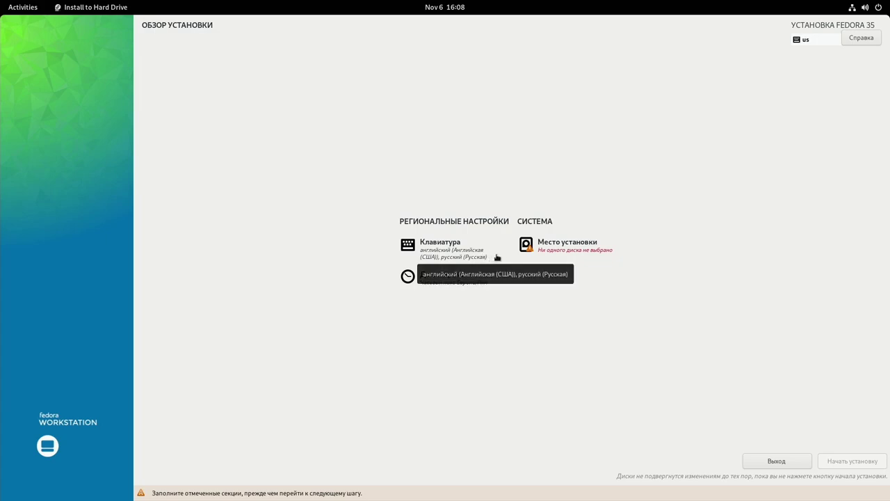
Step: Set the 232,89 ГиБ Samsung SSD 750 as the installation destination with automatic partitioning, reclaiming its space by deleting all existing partitions
click(556, 250)
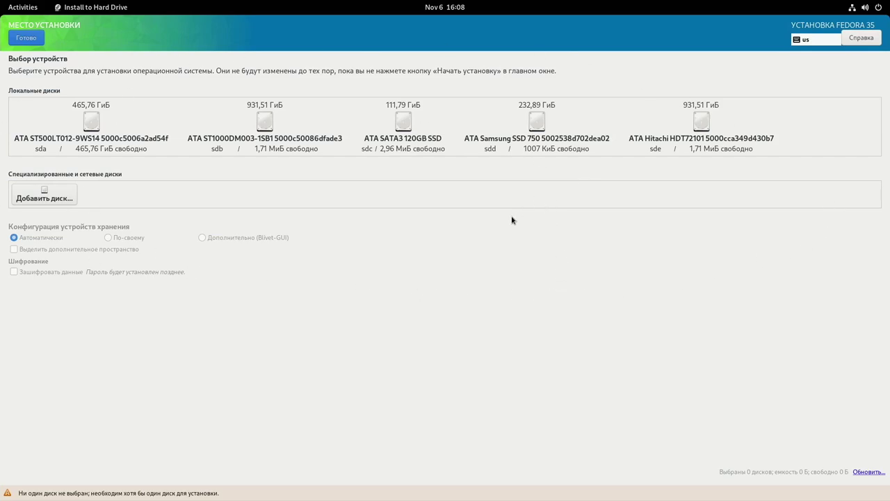
click(540, 130)
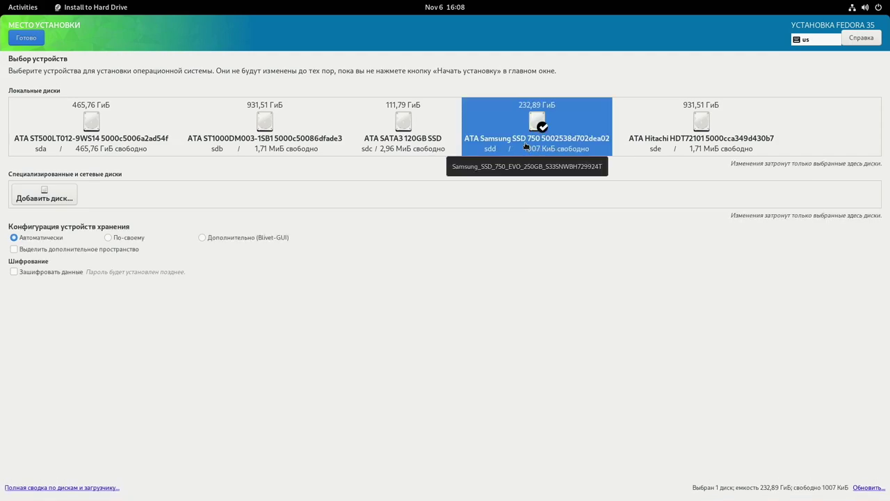
click(23, 41)
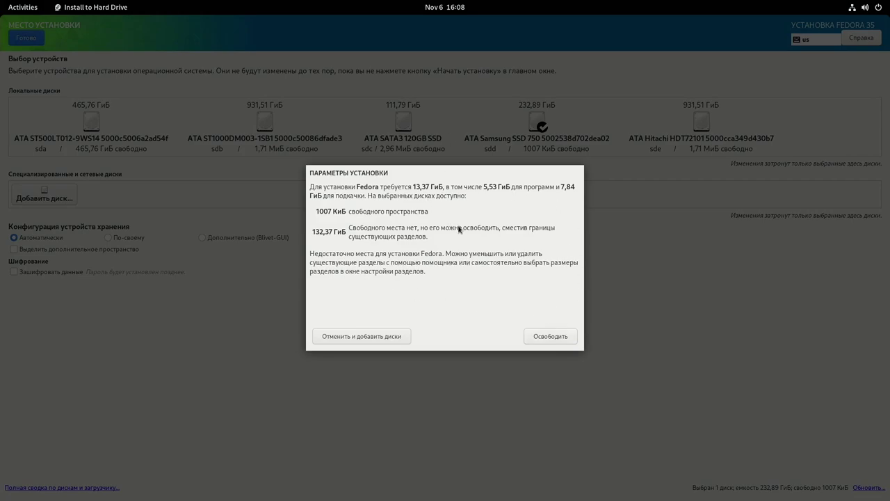
click(546, 337)
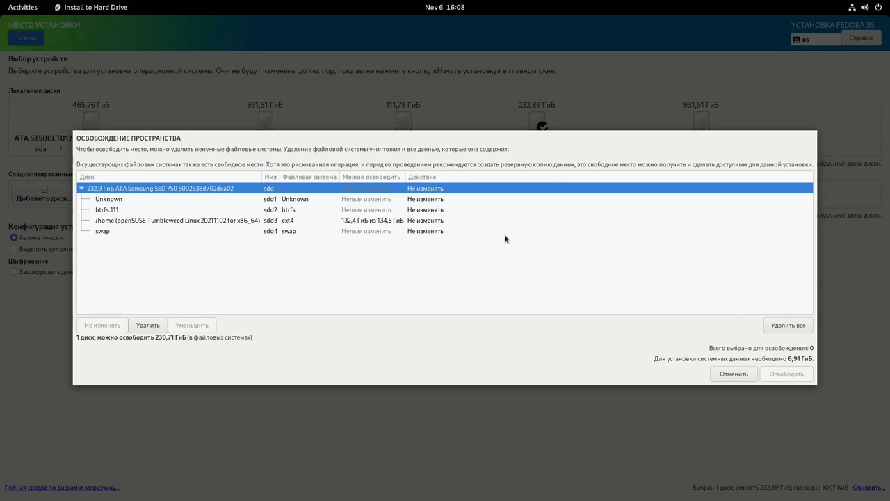
click(792, 326)
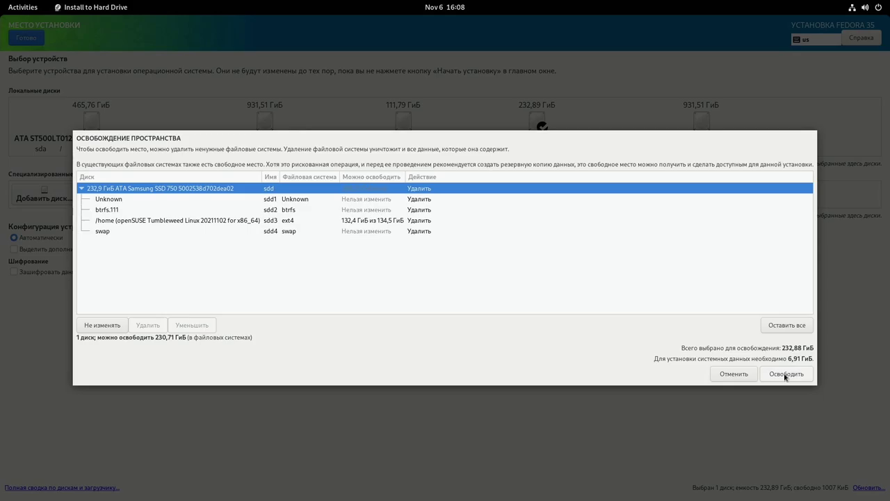
click(785, 375)
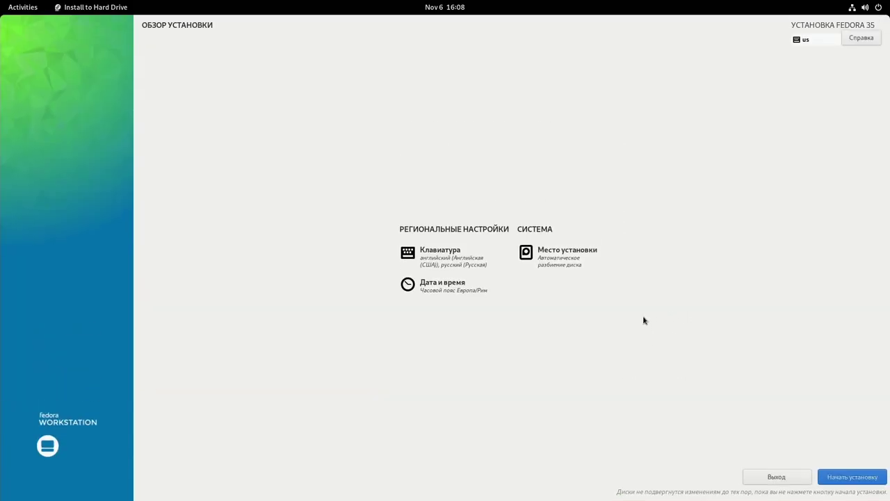
Step: Review the date and time settings, keeping the Европа/Рим time zone, and run the Fedora installation through to completion
click(459, 287)
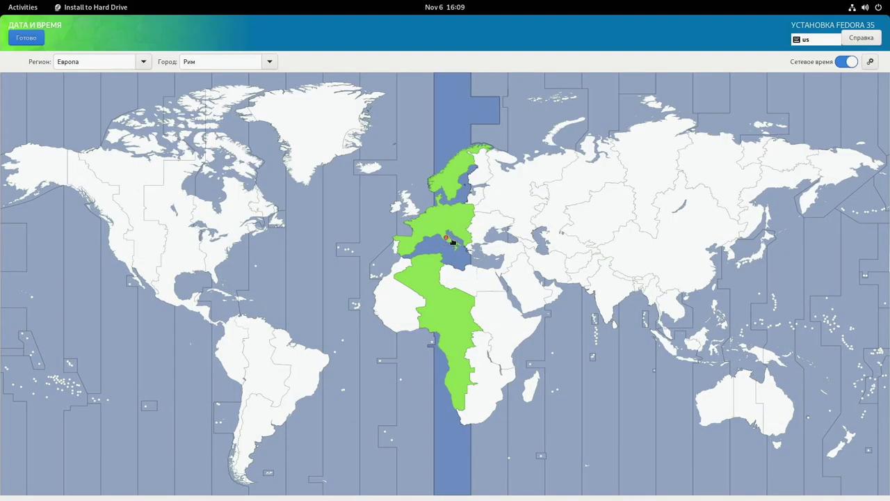
click(14, 39)
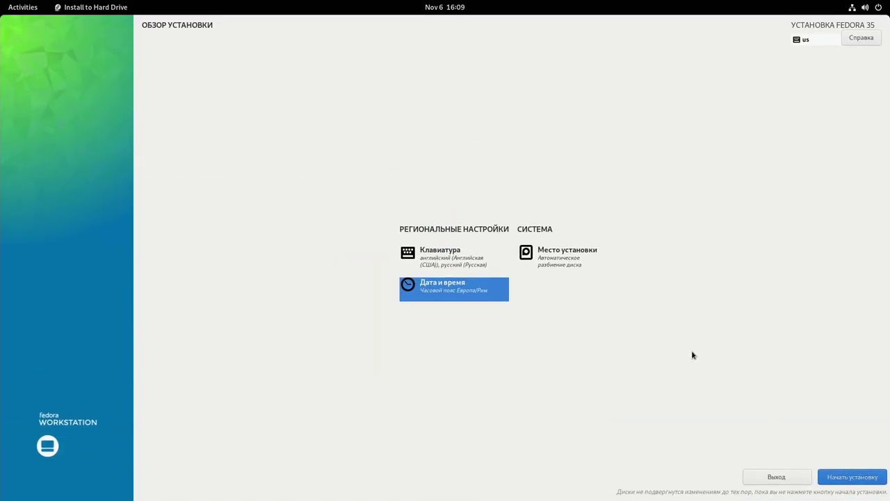
click(856, 477)
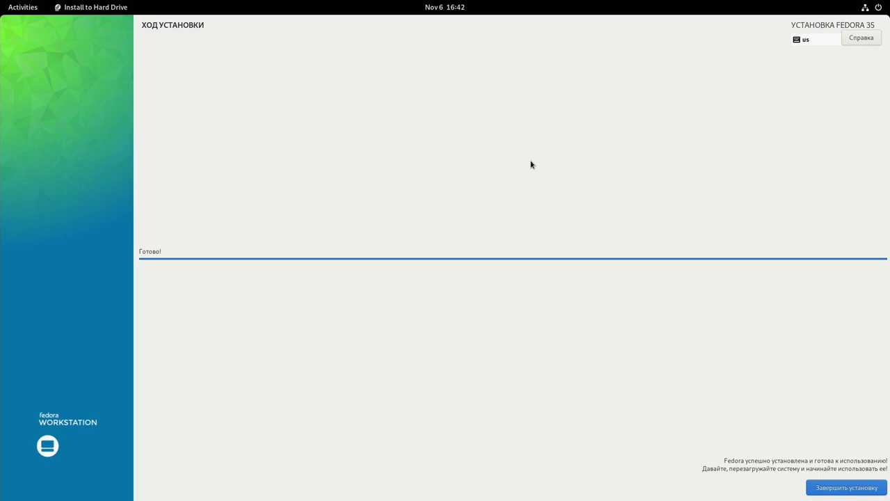
click(824, 491)
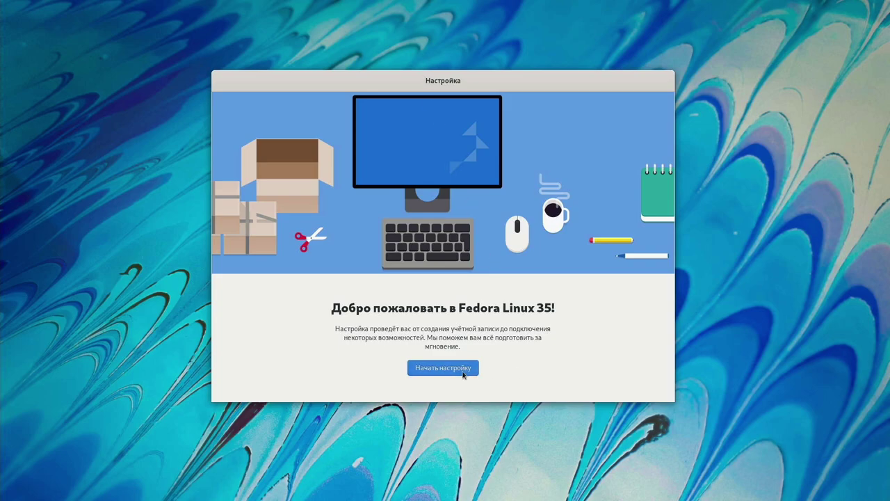
Step: Start the initial setup, accept the default privacy options and enable third-party repositories
click(461, 369)
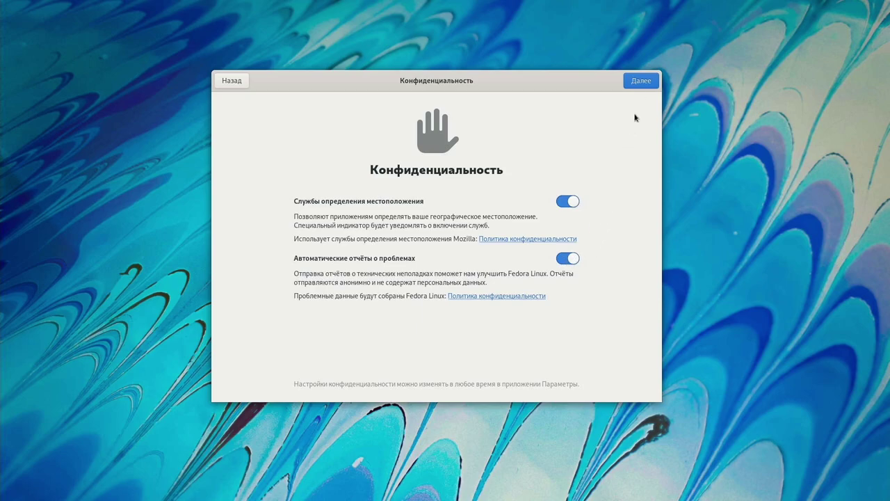
click(641, 80)
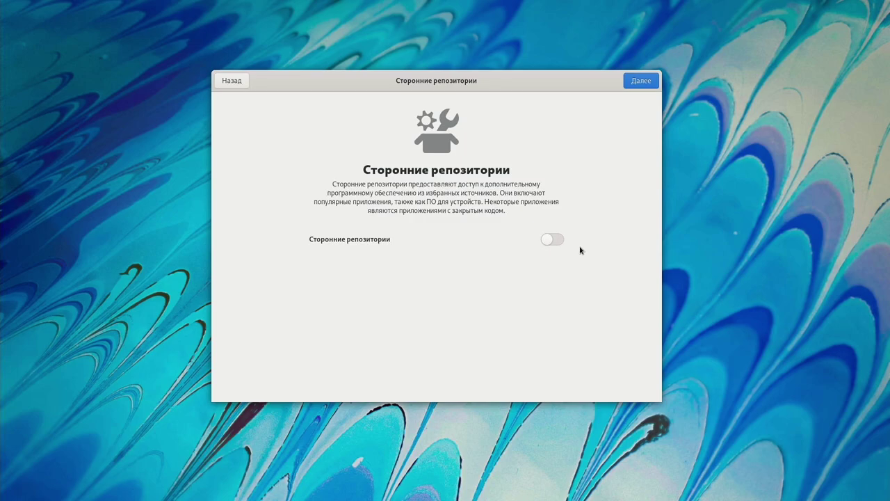
click(551, 242)
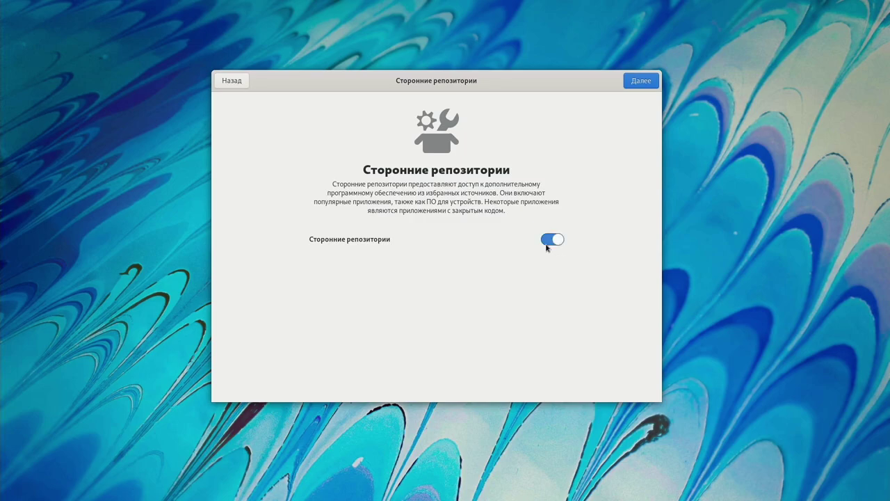
click(634, 82)
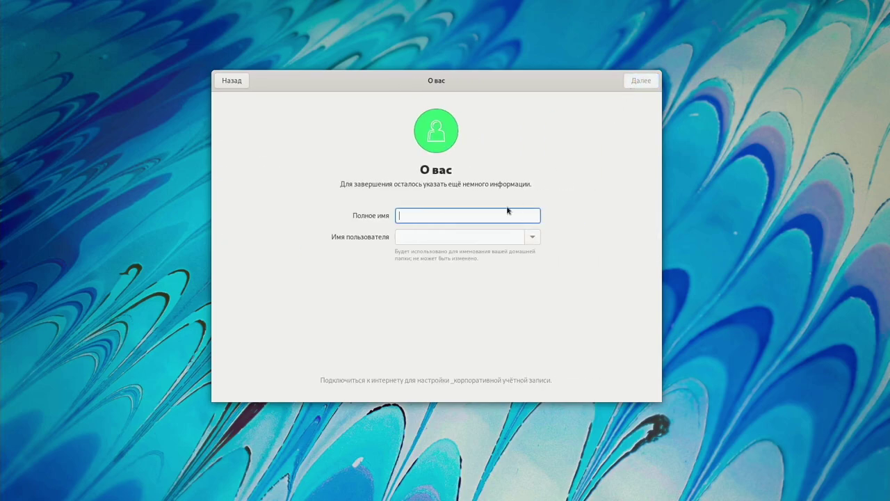
Step: Create the user account by entering the full name and a confirmed account password, and finish the initial setup
text(PLAFON)
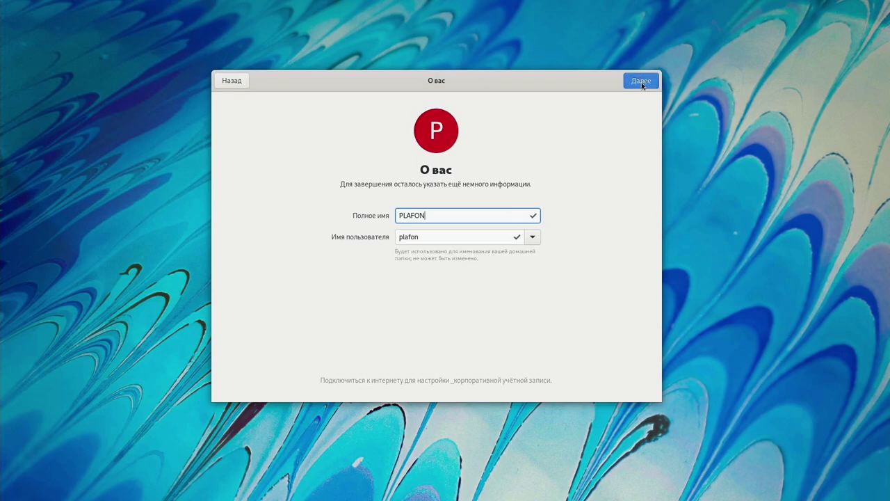
click(641, 82)
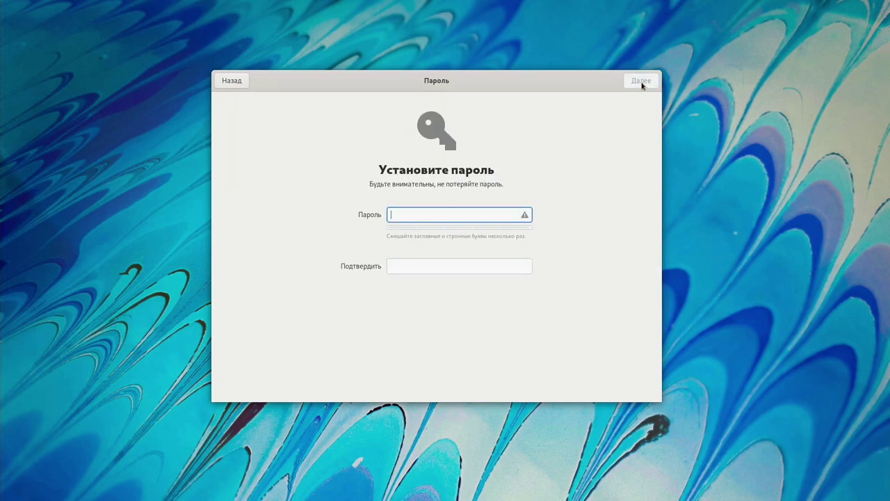
text(•)
click(479, 267)
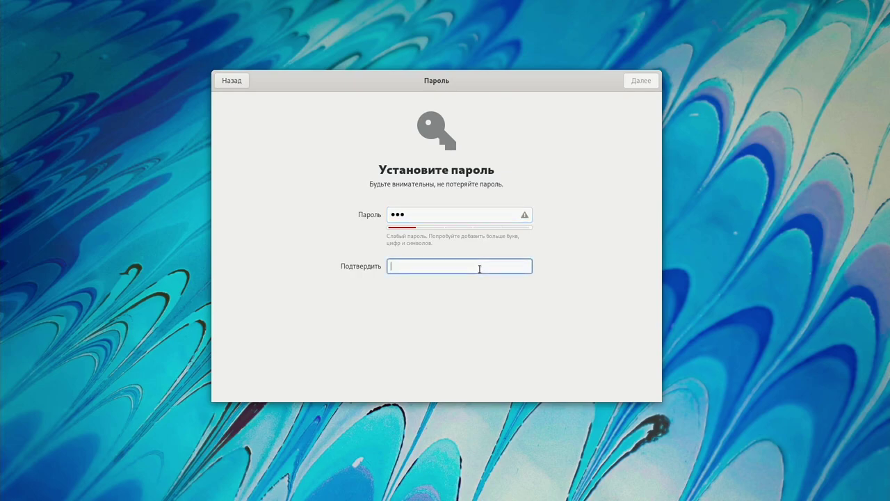
text(•••)
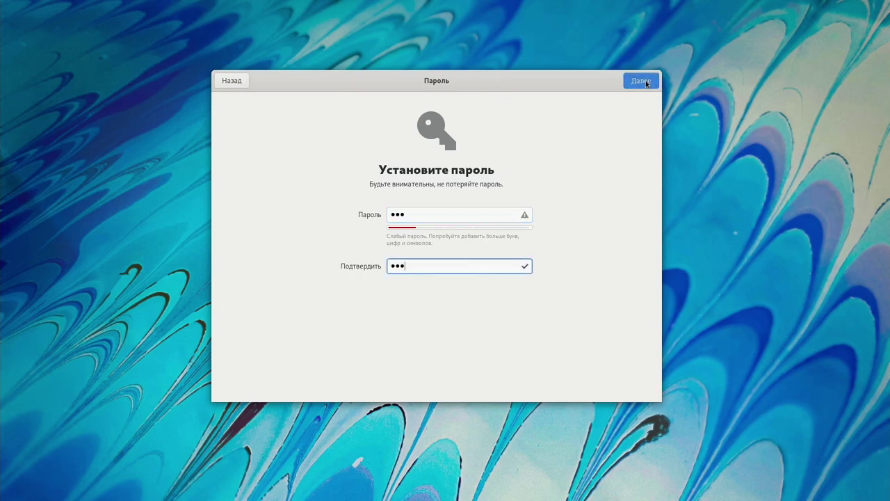
click(644, 83)
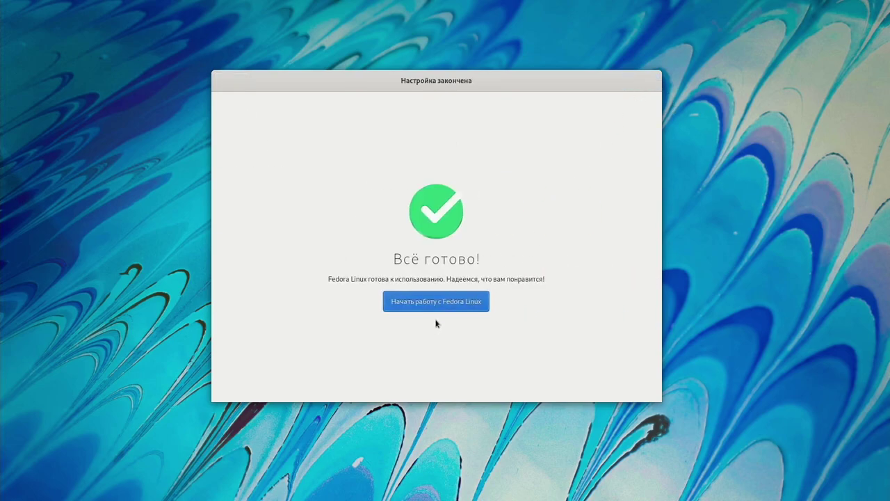
click(444, 301)
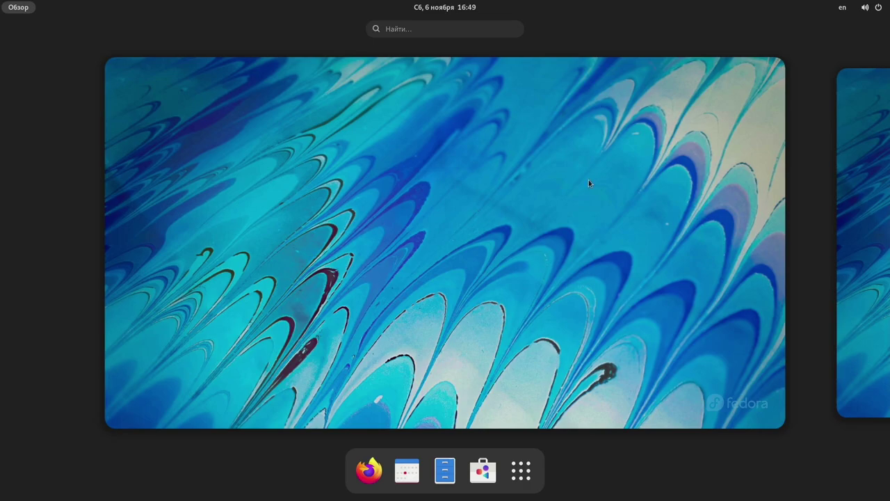
Step: Open the system information page (О системе) in the system settings and enlarge the window to show all its details
click(574, 164)
click(869, 7)
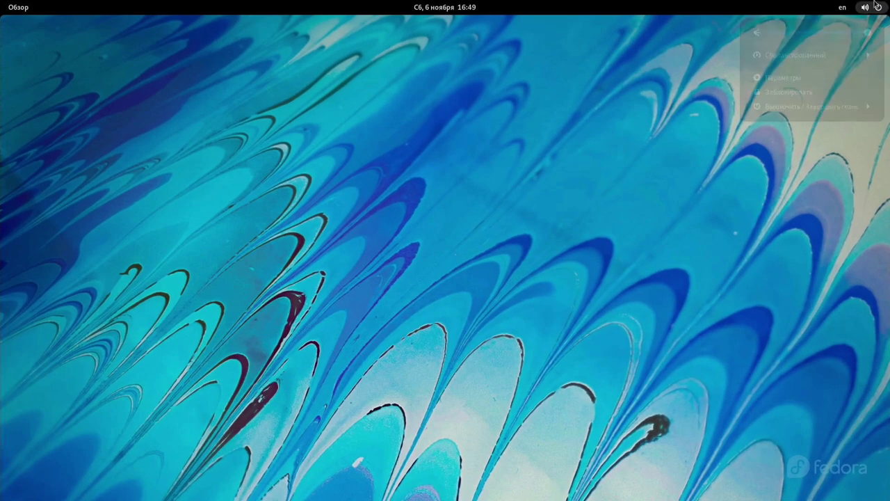
click(780, 83)
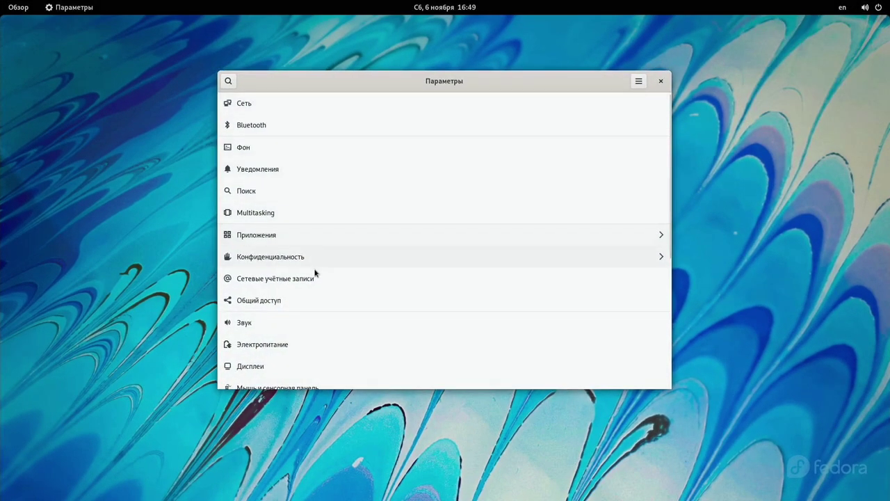
scroll(314, 271, down, 6)
click(253, 375)
drag(455, 87, 406, 49)
drag(617, 352, 701, 470)
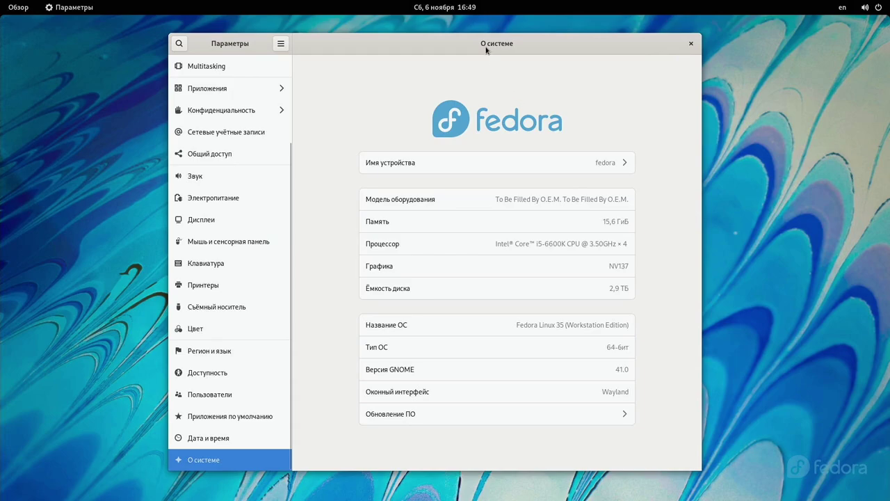
Step: Examine the processor and graphics details on the system information page and close the settings
drag(489, 50, 504, 50)
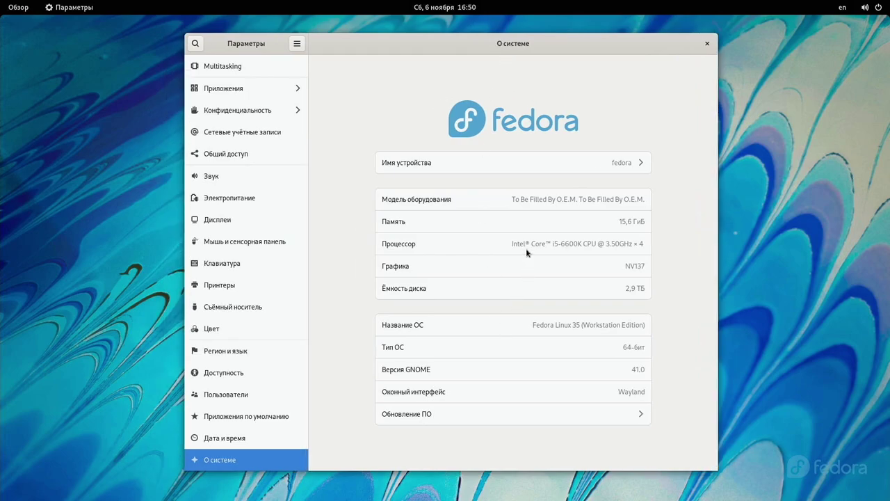
drag(552, 244, 591, 243)
click(610, 244)
click(590, 243)
click(406, 268)
drag(569, 35, 536, 46)
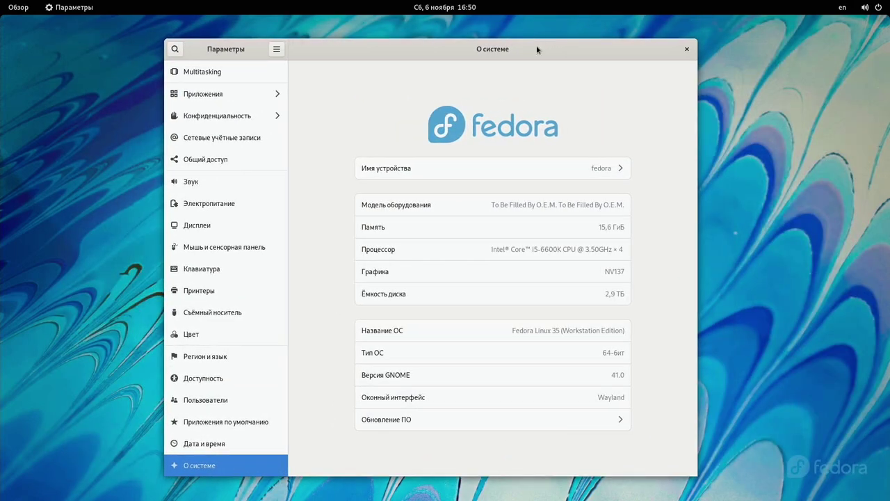
click(686, 48)
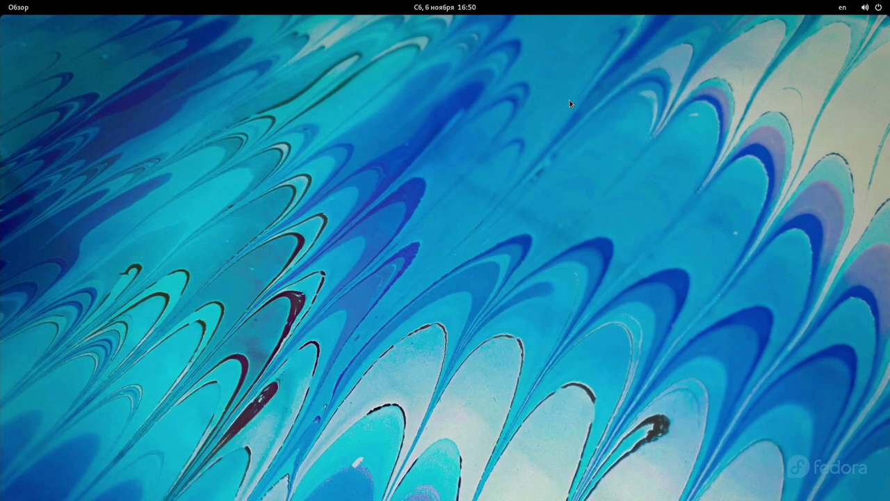
Step: Try to install inxi, neofetch and htop with sudo dnf in a new terminal, entering the account password for authentication
key(ctrl+alt+t)
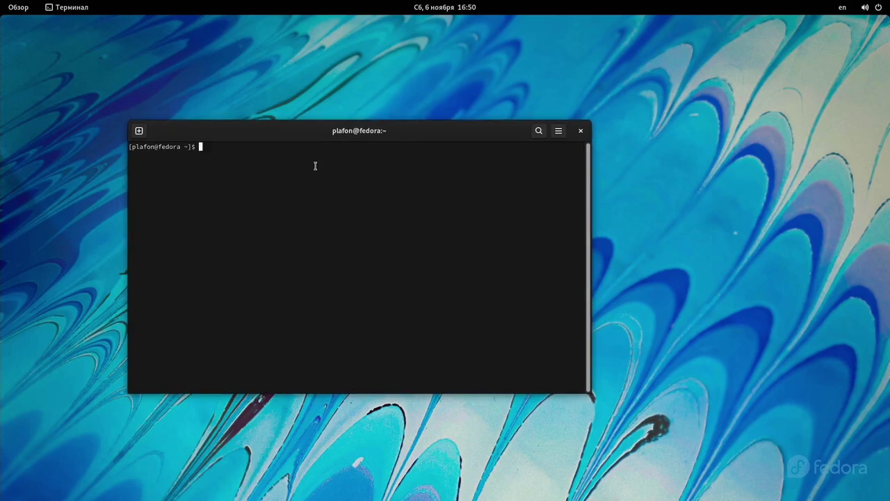
text(sudo dnf install inxi neofetch htop)
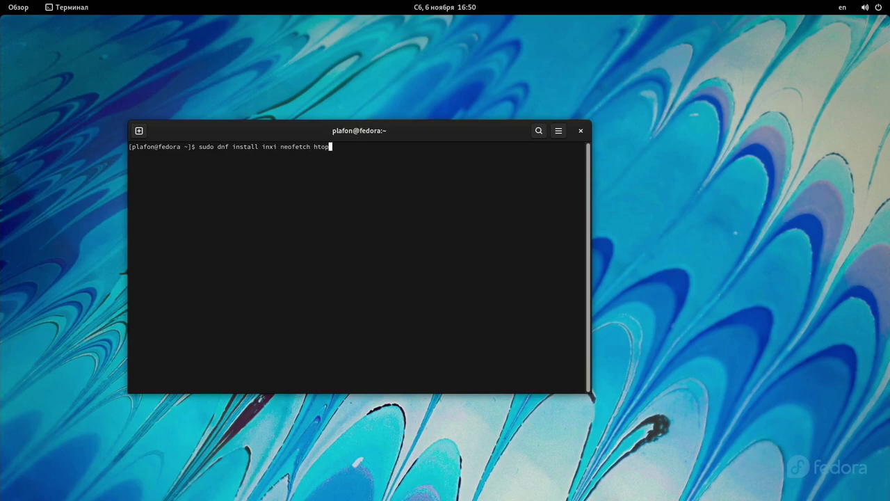
key(Return)
key(Return)
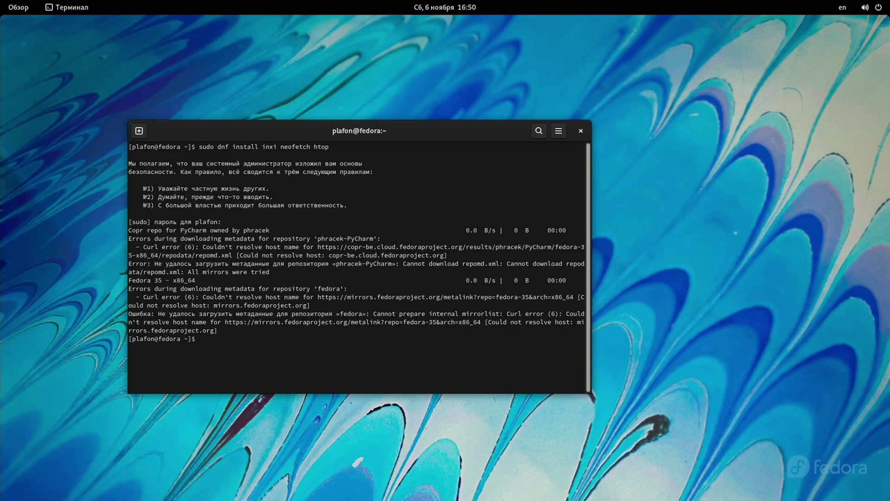
Step: Retry sudo dnf install inxi neofetch htop in the terminal and check the wired network's connection status while it runs
key(Up)
key(Return)
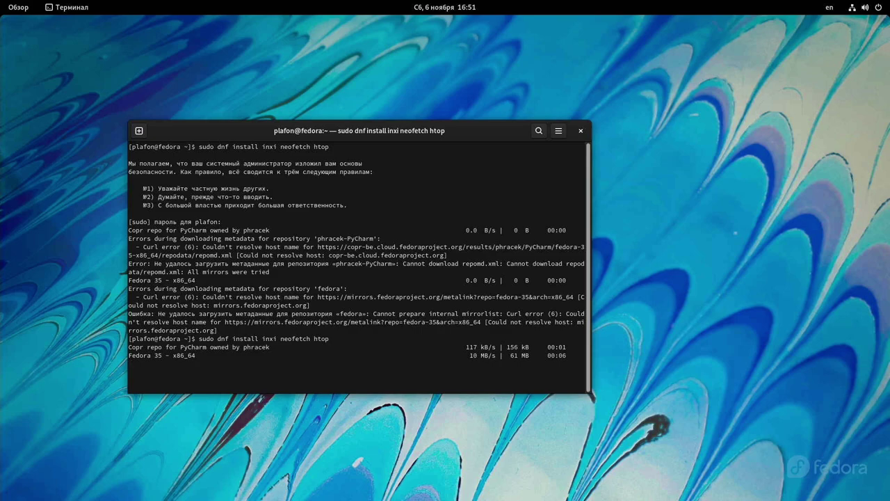
click(863, 7)
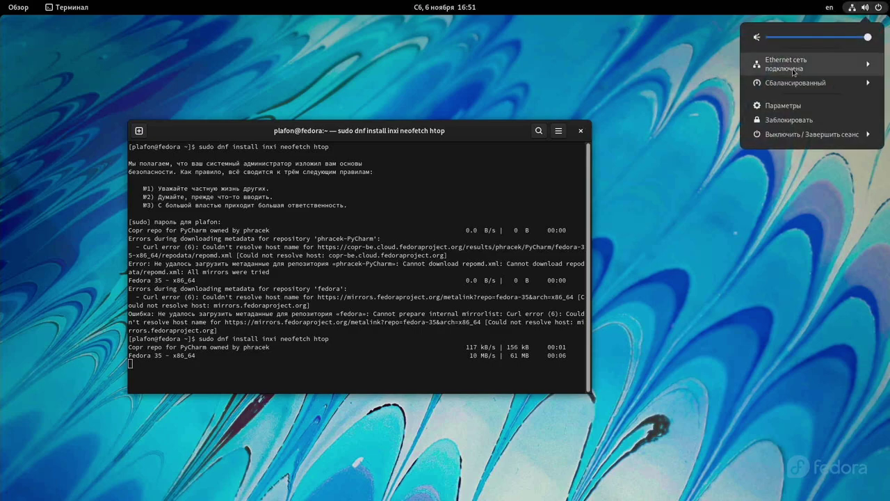
click(687, 85)
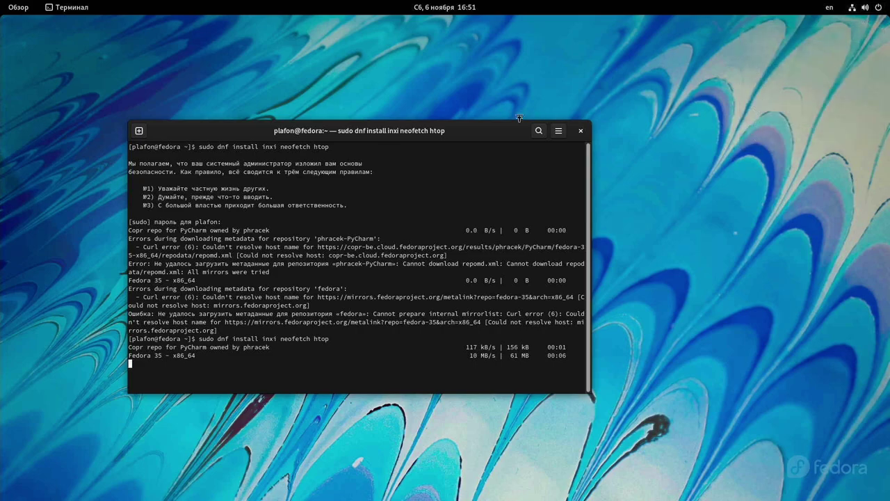
drag(475, 131, 552, 134)
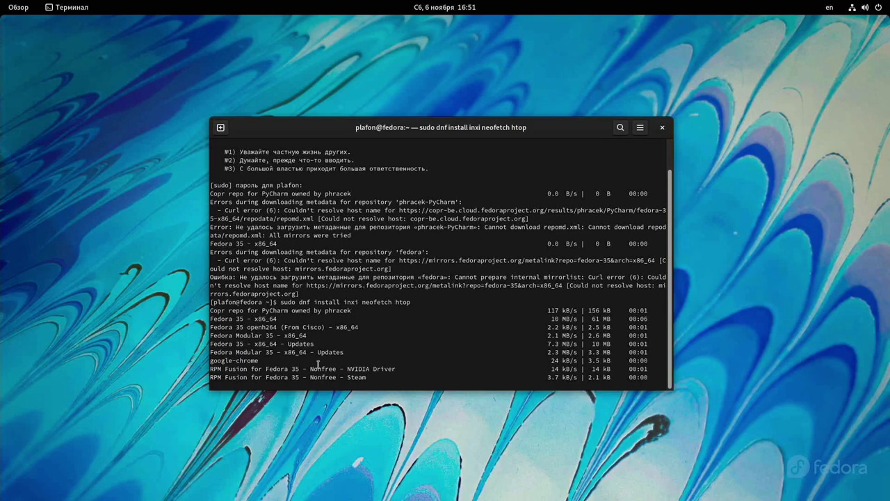
Step: Examine the enabled repositories in the dnf output, including google-chrome, Fedora Modular, NVIDIA Driver and Steam
drag(266, 360, 211, 360)
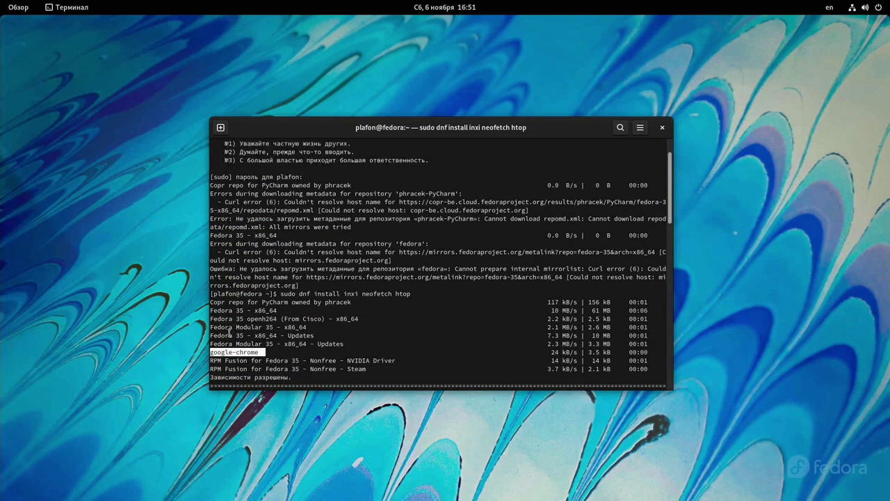
click(256, 327)
drag(257, 327, 210, 327)
drag(310, 335, 396, 332)
click(360, 341)
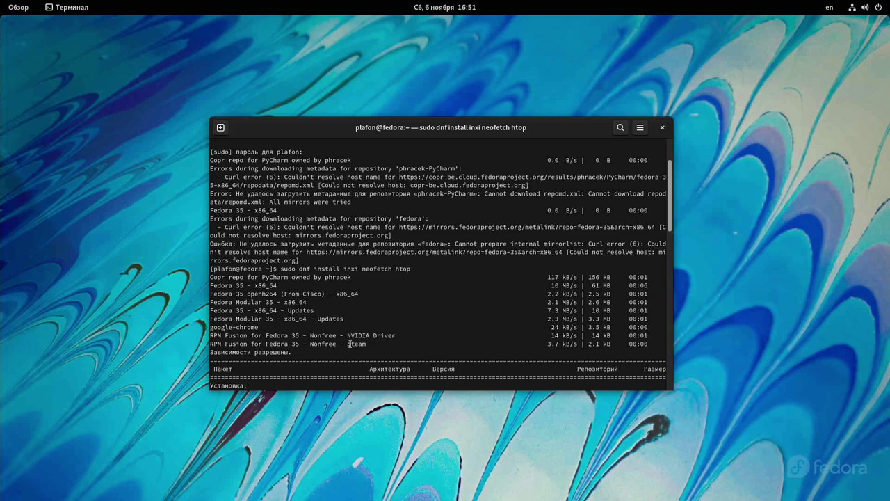
drag(311, 344, 348, 344)
click(353, 335)
drag(366, 343, 208, 329)
click(232, 338)
click(259, 334)
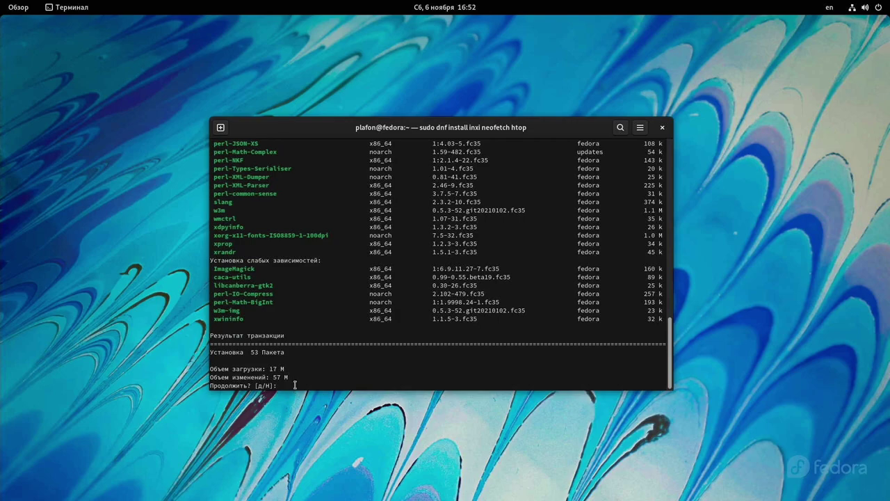
Step: Confirm the installation of inxi, neofetch and htop with their dependencies and clear the terminal
text(y)
key(Return)
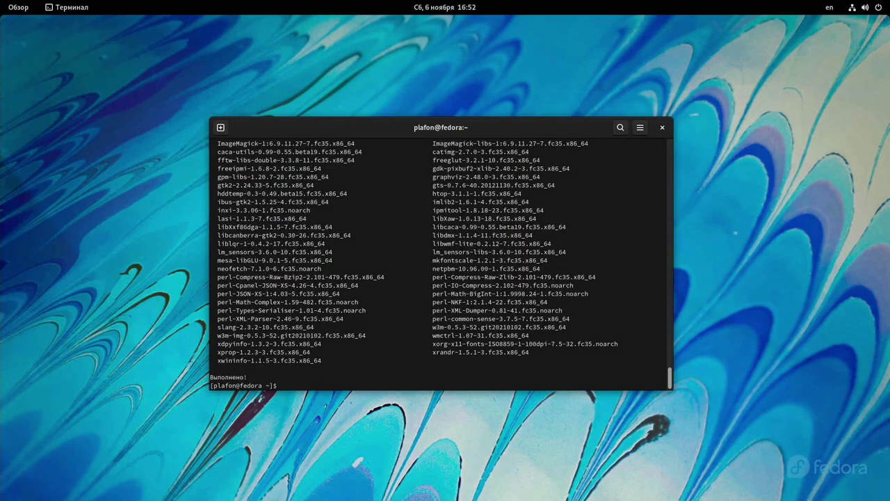
key(ctrl+l)
Step: Show the system summary with neofetch and the graphics and audio details with inxi -G and inxi -A
text(neofetch)
key(Return)
text(inxi -G)
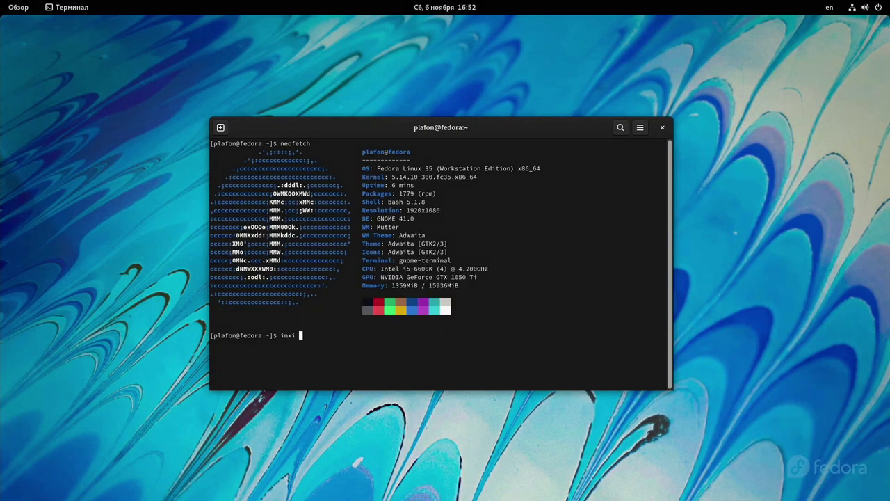
key(Return)
text(inxi -A)
key(Return)
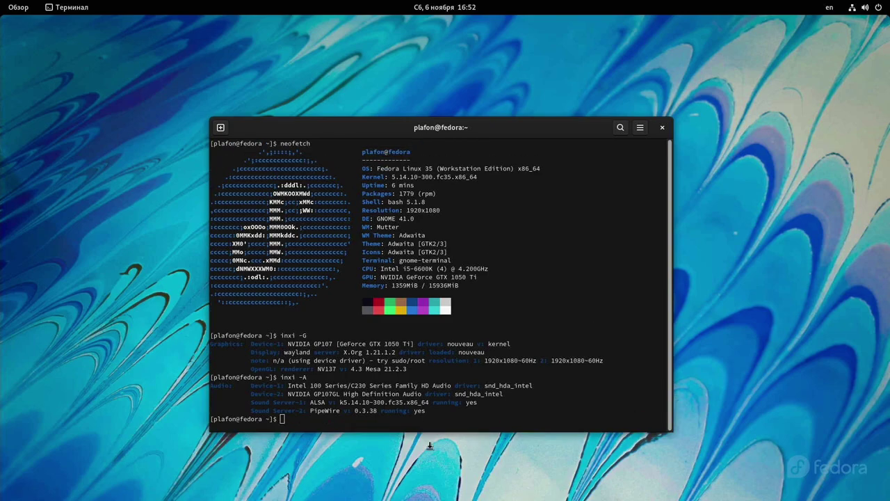
Step: Run stat / and examine the creation date of the root directory in its output
text(stat /)
key(Return)
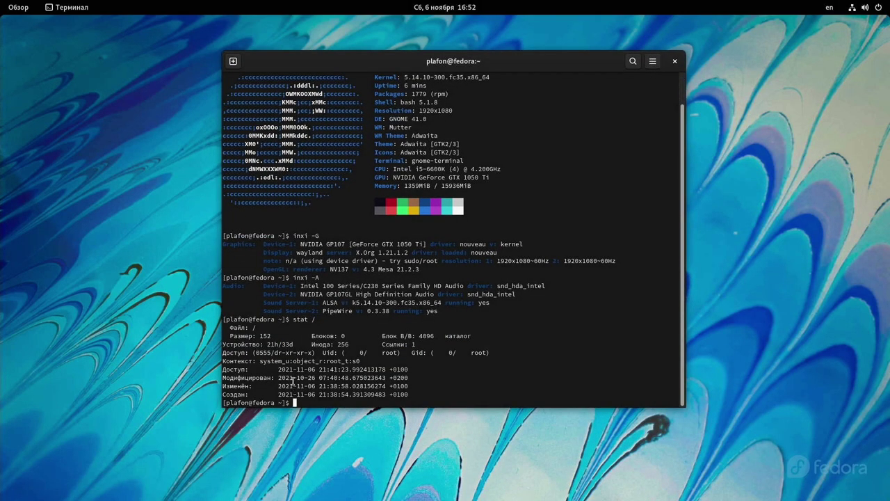
drag(278, 394, 319, 393)
click(319, 393)
drag(294, 320, 316, 320)
click(308, 360)
drag(279, 395, 339, 394)
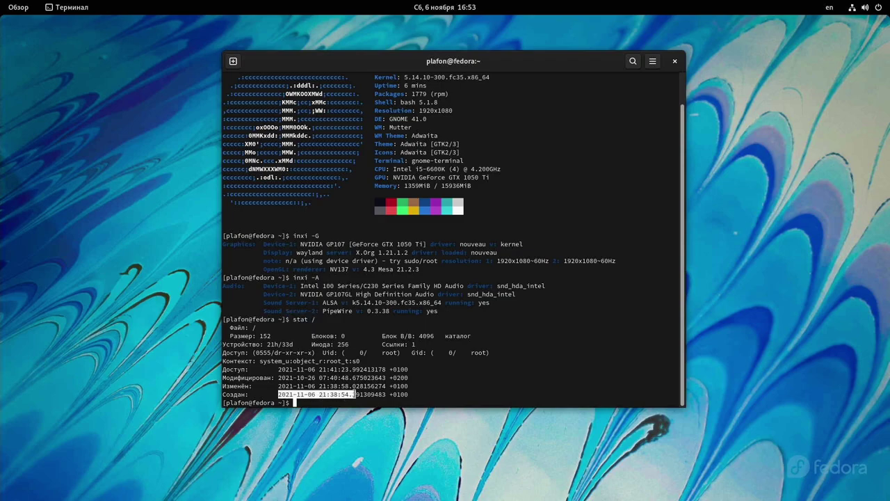
click(376, 380)
Step: Examine the operating system, desktop environment, processor and graphics card entries in the neofetch output
scroll(376, 380, up, 2)
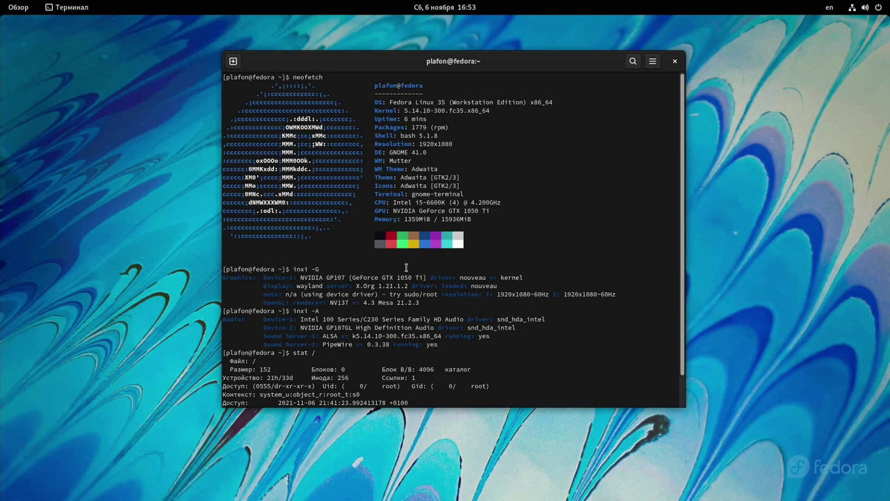
drag(390, 101, 526, 101)
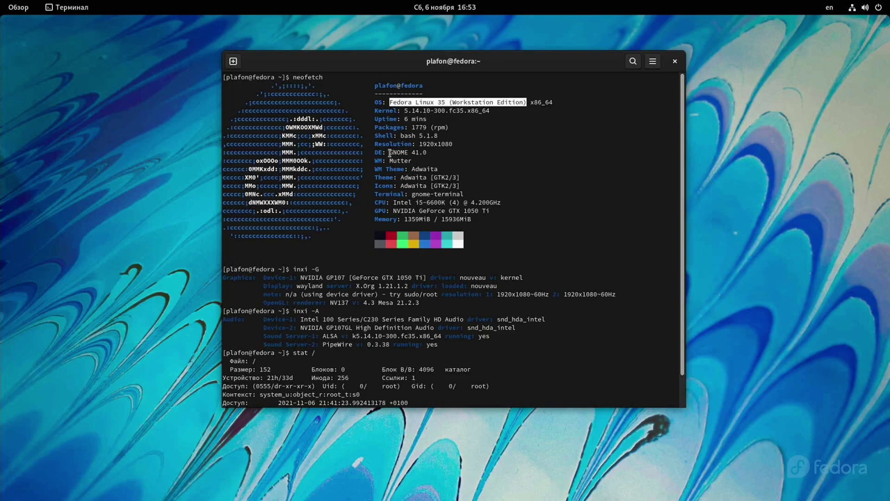
drag(390, 153, 427, 152)
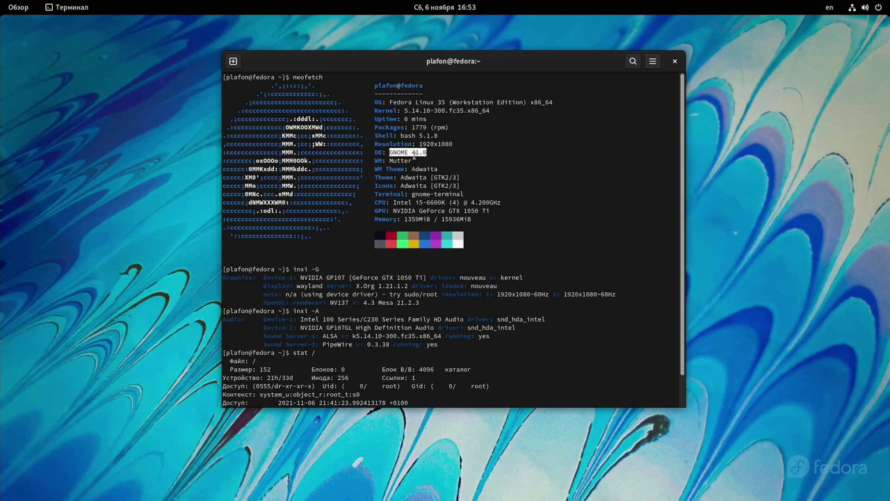
click(415, 156)
drag(393, 203, 499, 202)
click(459, 202)
drag(393, 211, 491, 211)
click(437, 252)
Step: Examine the graphics device, its driver and the loaded display driver in the inxi -G output
drag(223, 278, 284, 277)
click(284, 278)
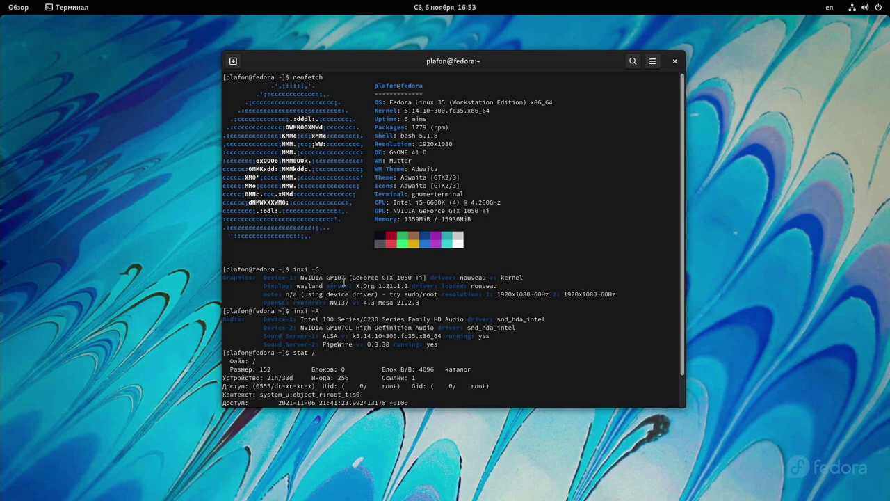
drag(470, 286, 496, 286)
double_click(473, 277)
click(474, 277)
scroll(365, 394, down, 2)
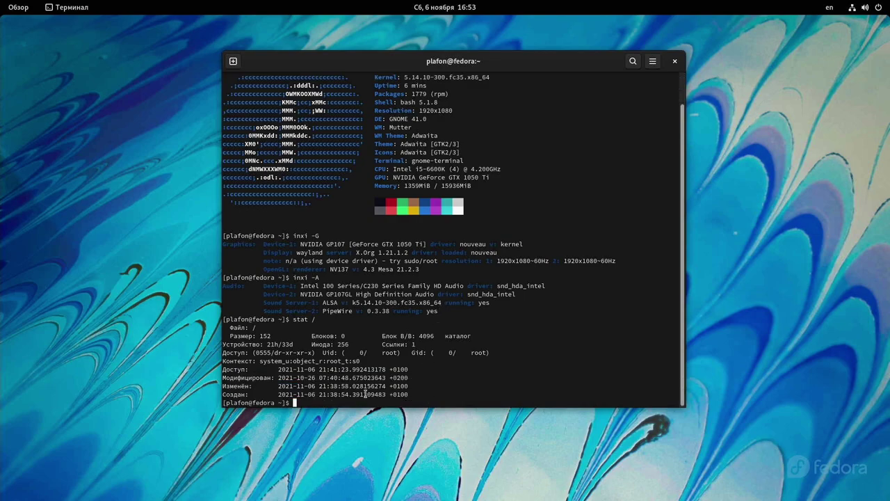
Step: Update all system packages with sudo dnf update and confirm the transaction
drag(486, 55, 488, 62)
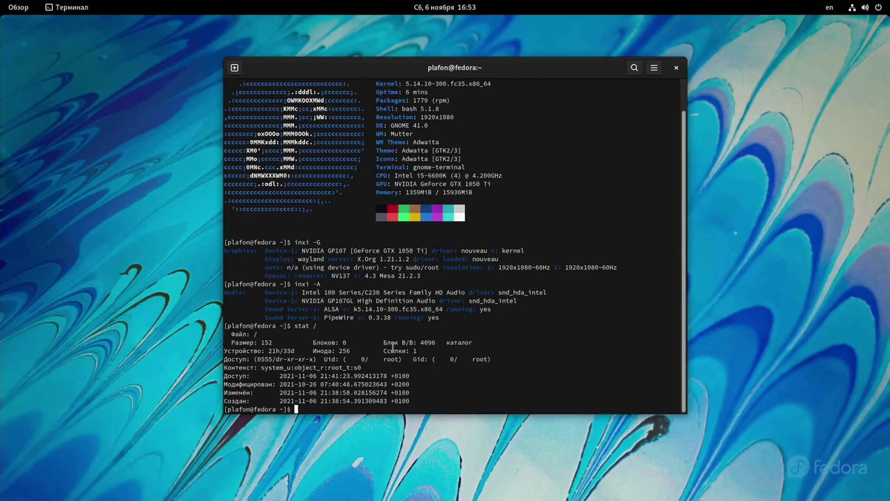
text(sudo dnf update)
key(Return)
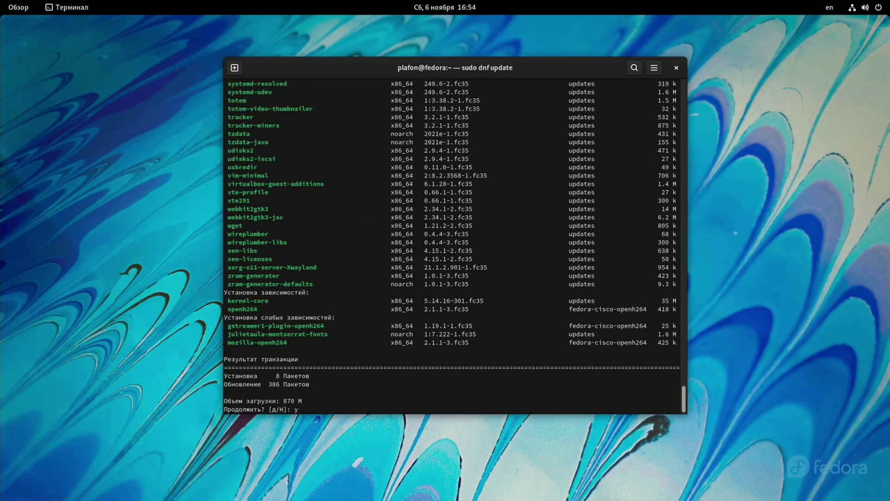
text(y)
key(Return)
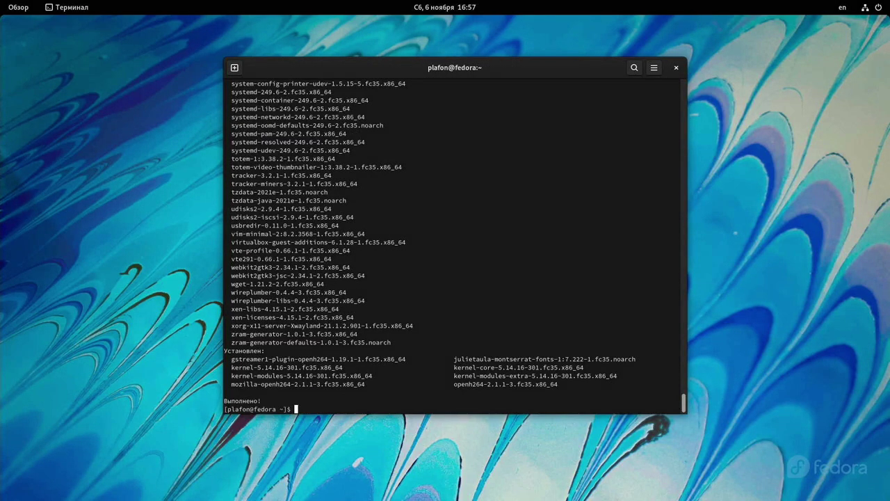
Step: Restart the computer with the reboot command and leave the activities overview for the empty desktop
text(reboot)
key(Return)
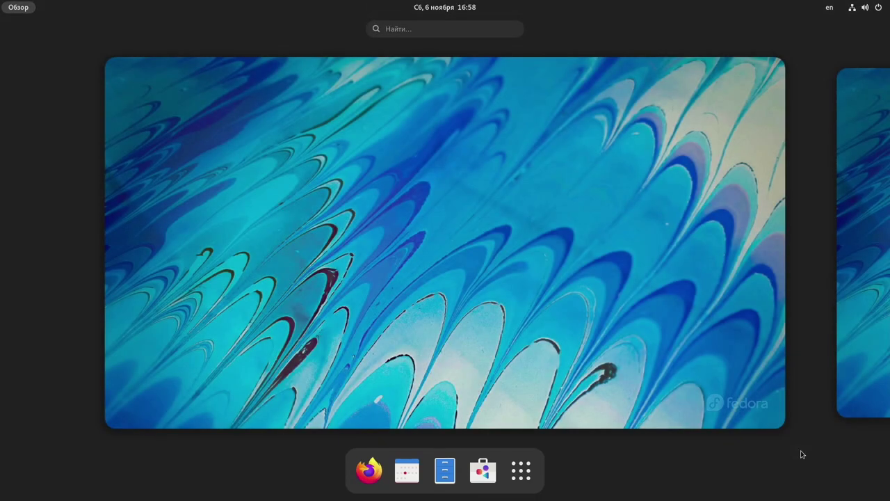
click(401, 291)
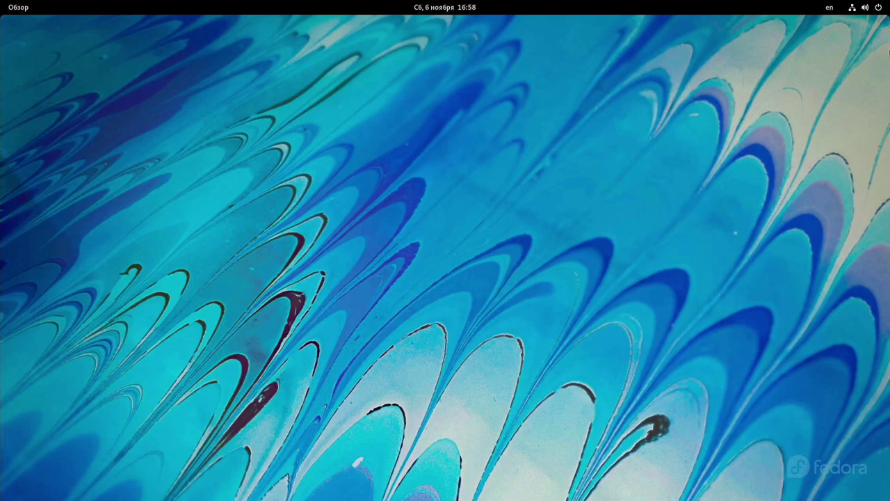
Step: Open the keyboard page (Клавиатура) in the system settings
click(878, 8)
click(803, 105)
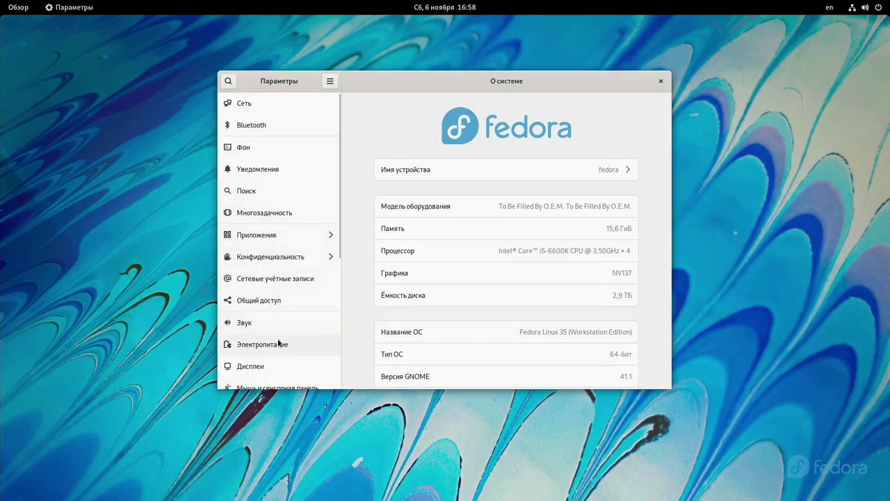
scroll(279, 341, down, 1)
scroll(282, 342, down, 2)
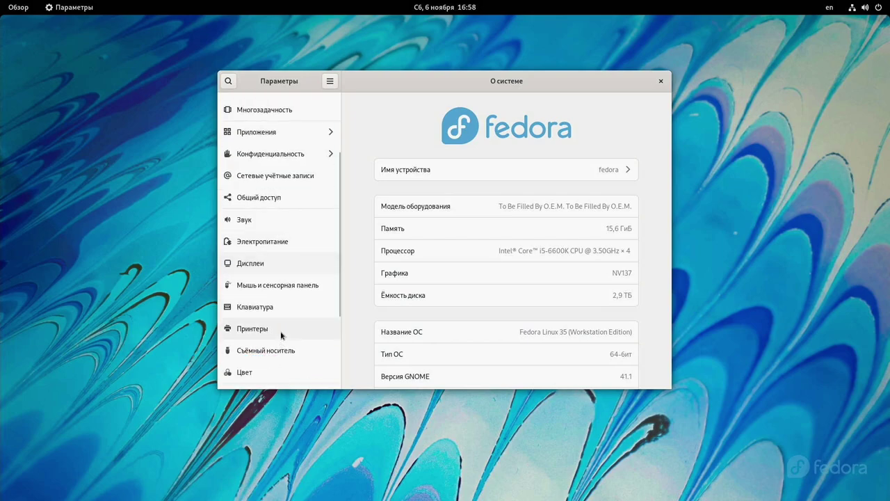
scroll(281, 338, up, 1)
scroll(281, 335, up, 1)
scroll(281, 335, down, 2)
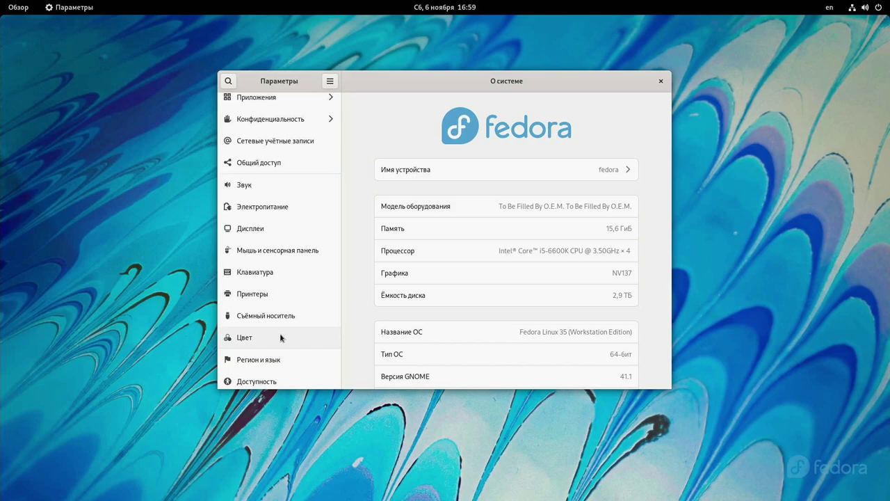
click(279, 273)
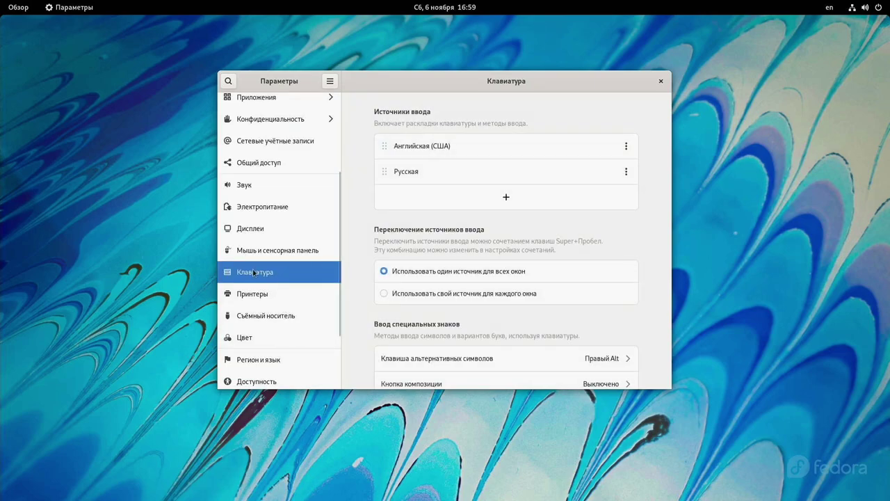
Step: Open the custom shortcuts category (Дополнительные комбинации клавиш) in the keyboard shortcuts dialog
scroll(431, 334, down, 2)
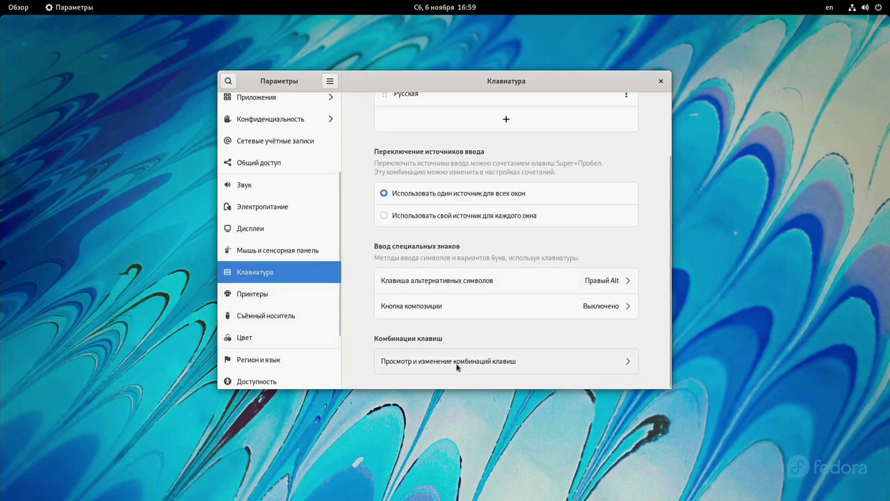
click(427, 362)
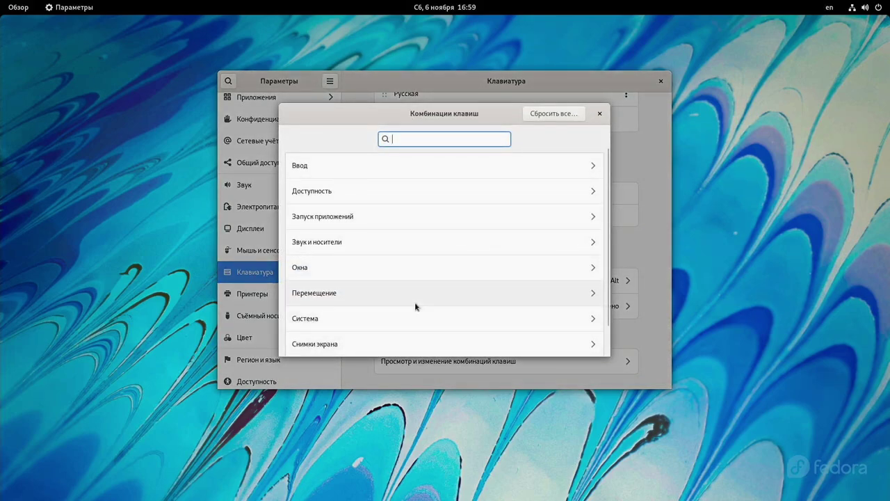
scroll(415, 305, down, 1)
scroll(415, 305, down, 1)
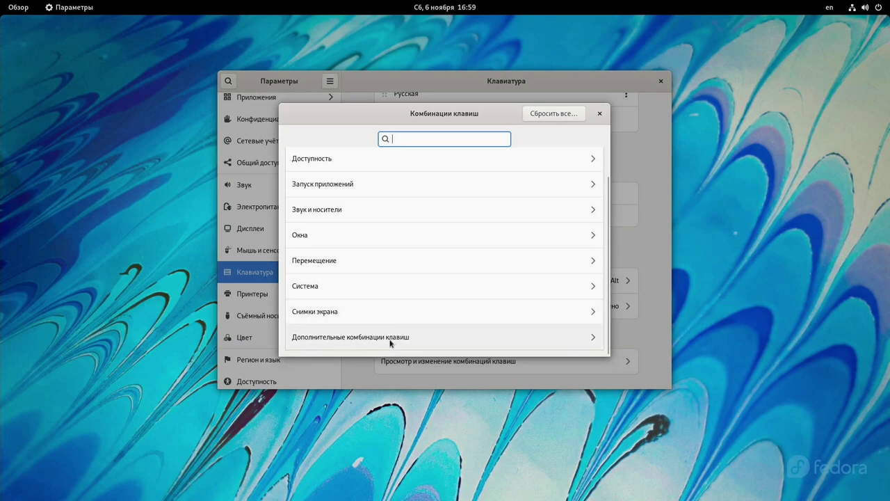
click(390, 338)
Step: Add a custom shortcut named terminal that runs gnome-terminal with the combination Ctrl+Alt+T
click(438, 293)
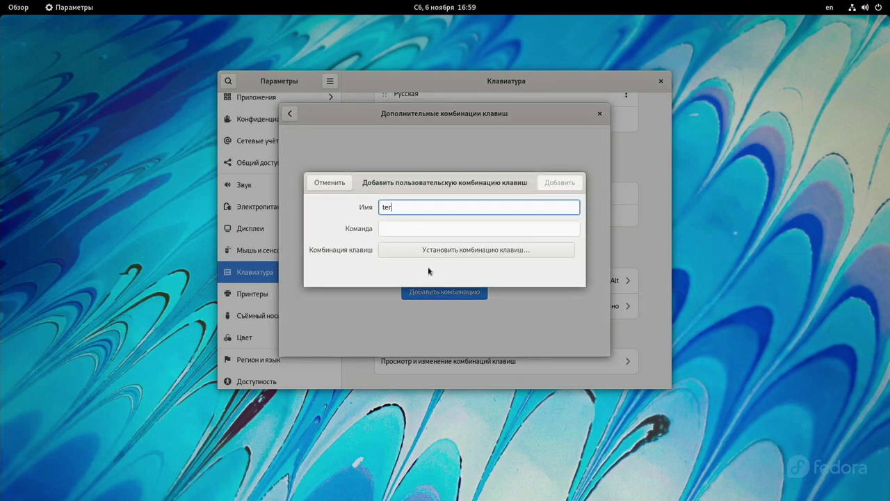
text(terminal)
key(Tab)
text(gnome-)
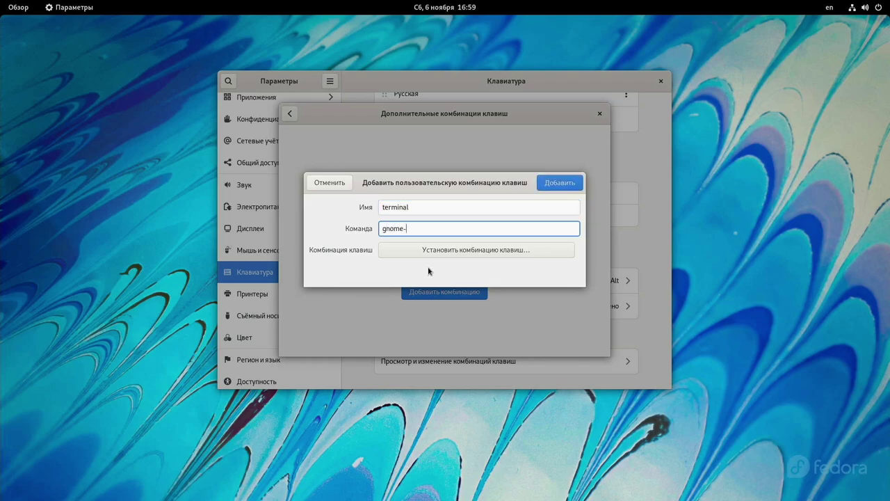
text(terminal)
click(445, 251)
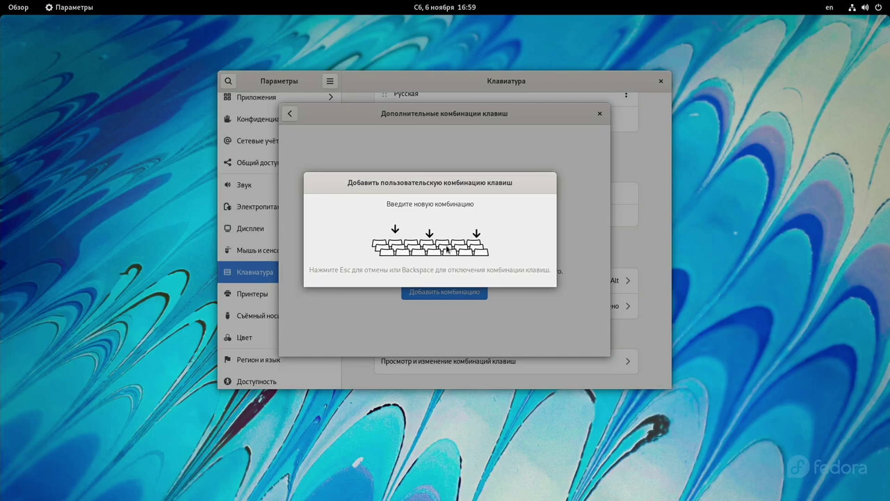
key(ctrl+alt+t)
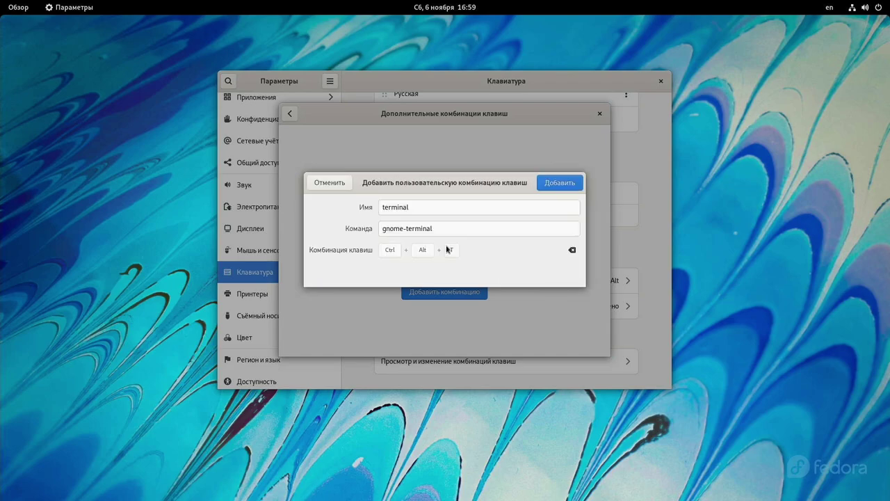
click(558, 184)
Step: Add a second custom shortcut named terminal that runs gnome-terminal with the combination Super+T, and close the system settings
text(te)
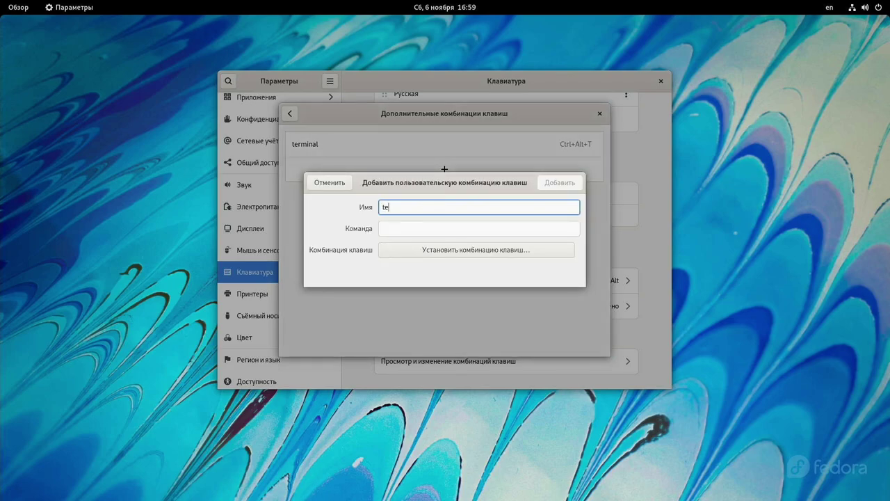
text(rminal)
key(Tab)
text(gno)
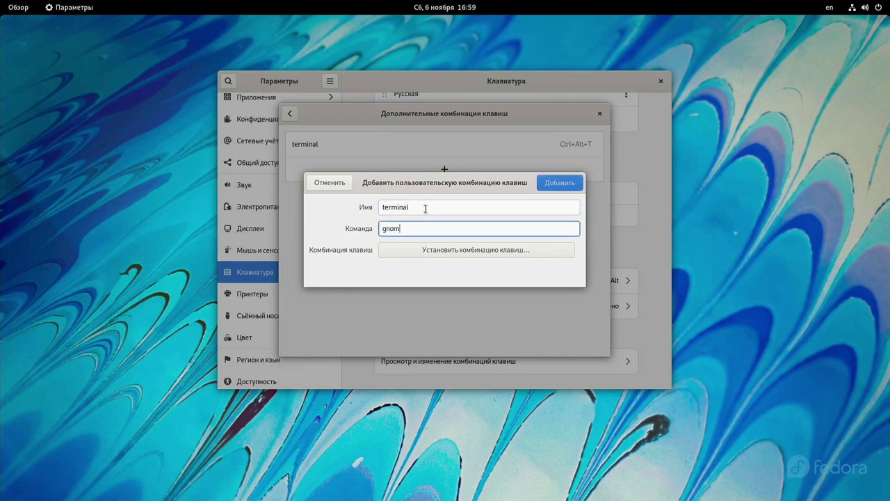
text(me-terminal)
click(441, 249)
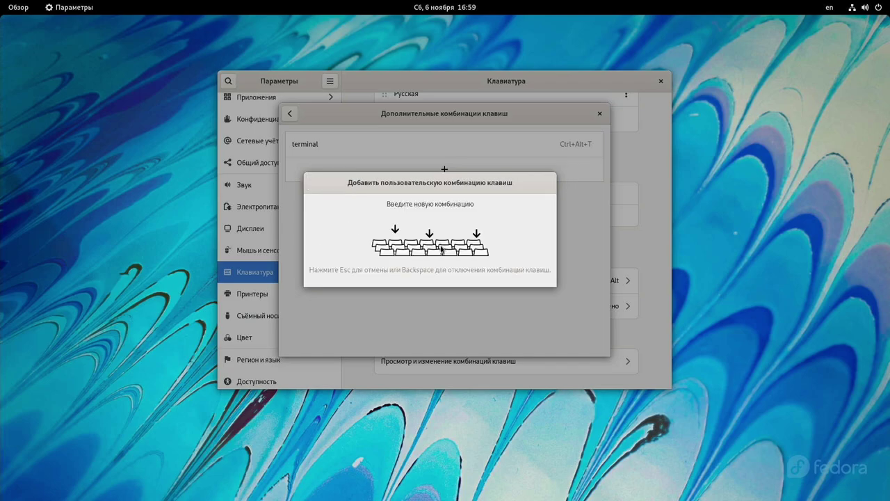
key(super+t)
click(543, 185)
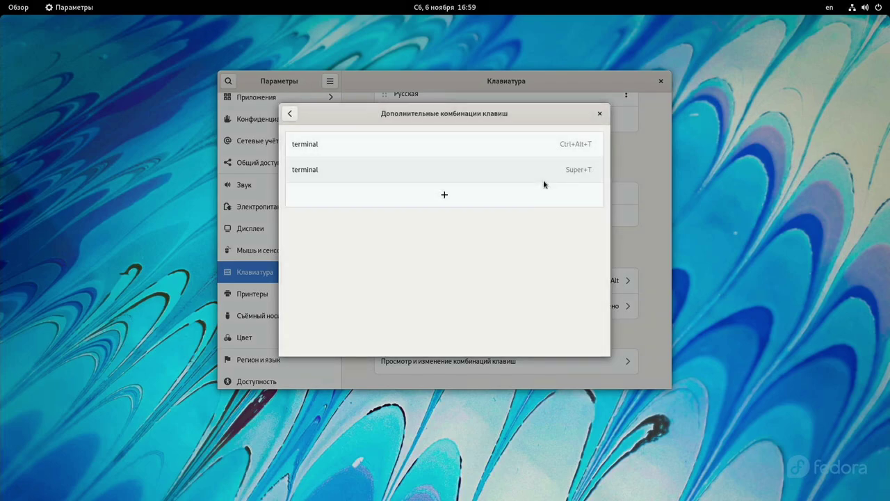
click(600, 113)
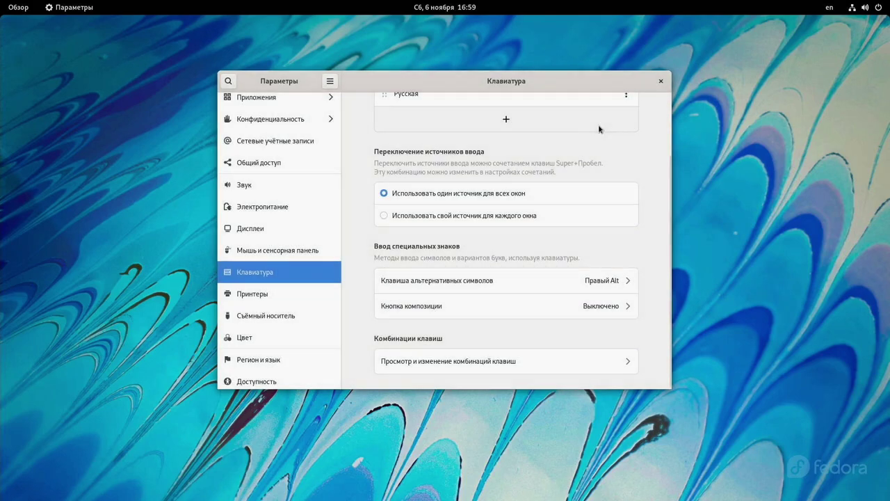
click(660, 81)
Step: Open a terminal with the new custom shortcut and run sudo dnf update, authenticating with the account password
key(super+t)
text(s)
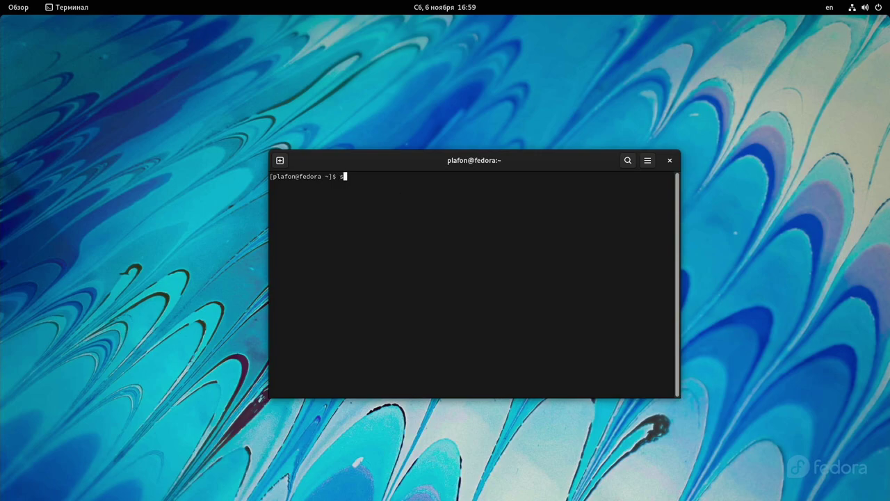
text(udo dnf update)
key(Return)
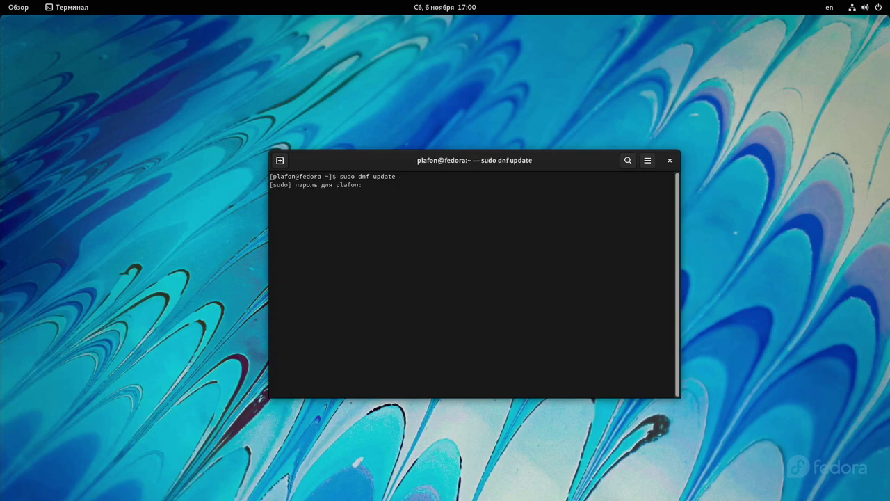
key(Return)
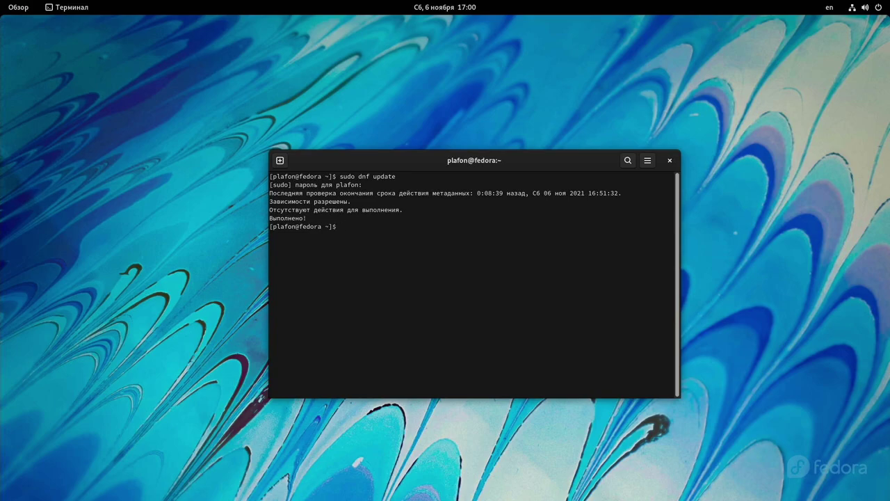
Step: Install the NVIDIA driver with sudo dnf -y install akmod-nvidia and restart the computer with the reboot command
text(sudo dnf -y install akmod-nvidia)
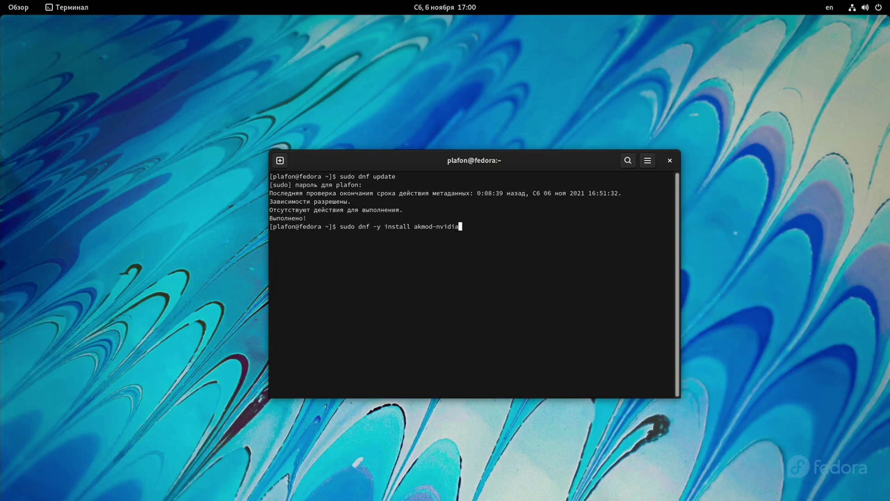
key(Return)
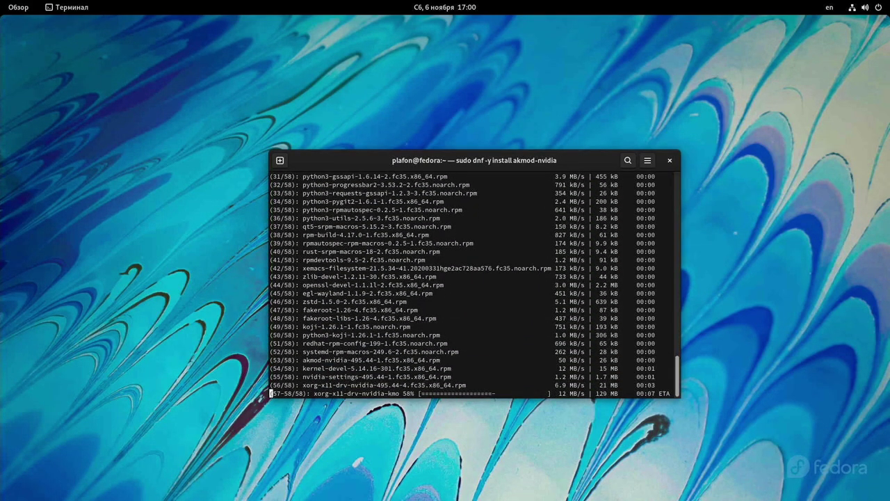
drag(590, 166, 562, 144)
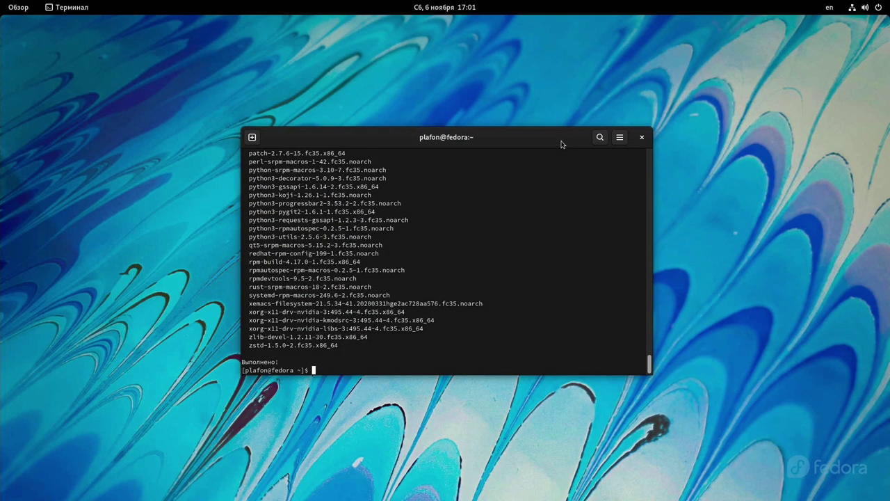
text(reboot)
key(Return)
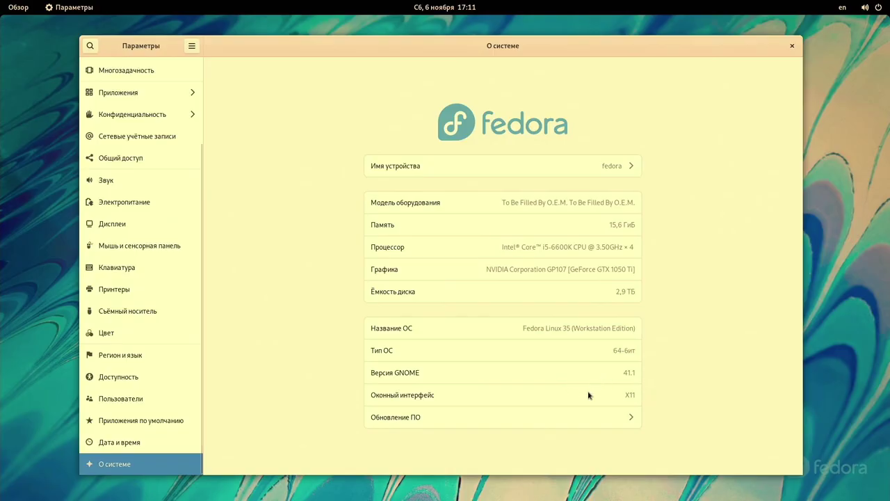
Step: Close the system settings, log out of the current session and choose GNOME on Wayland as the session on the login screen
click(791, 45)
click(871, 7)
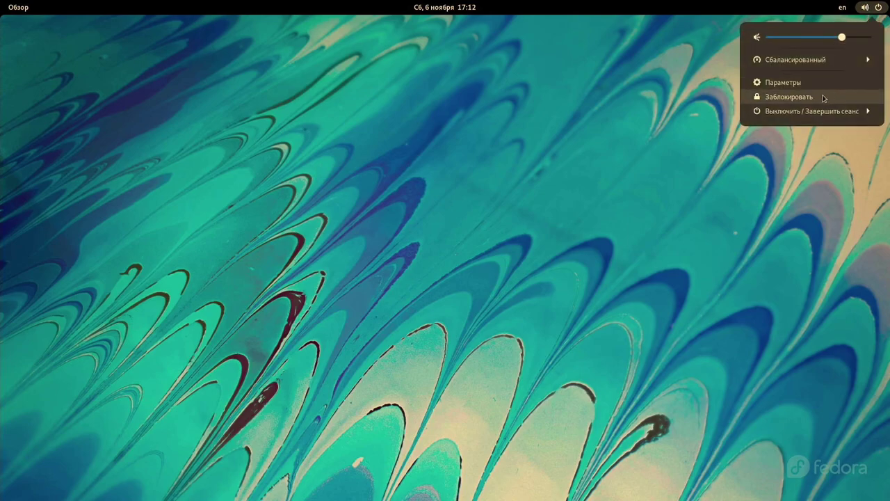
click(803, 111)
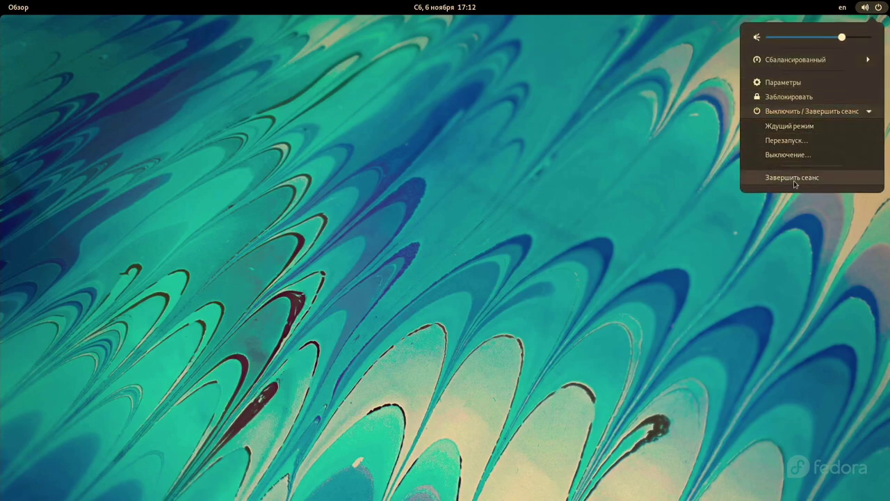
click(795, 178)
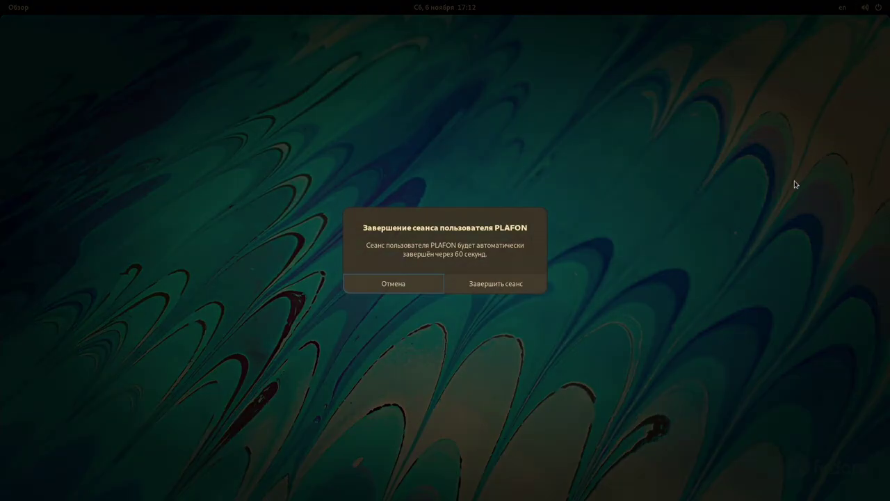
click(493, 284)
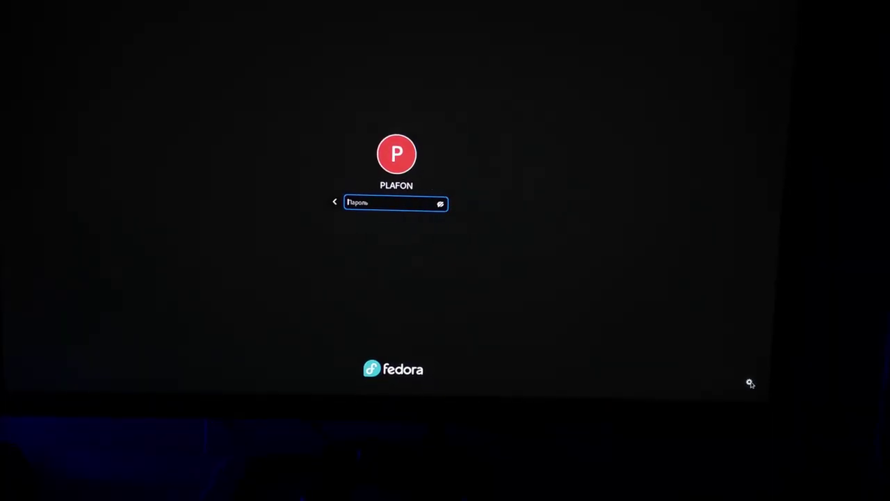
click(752, 382)
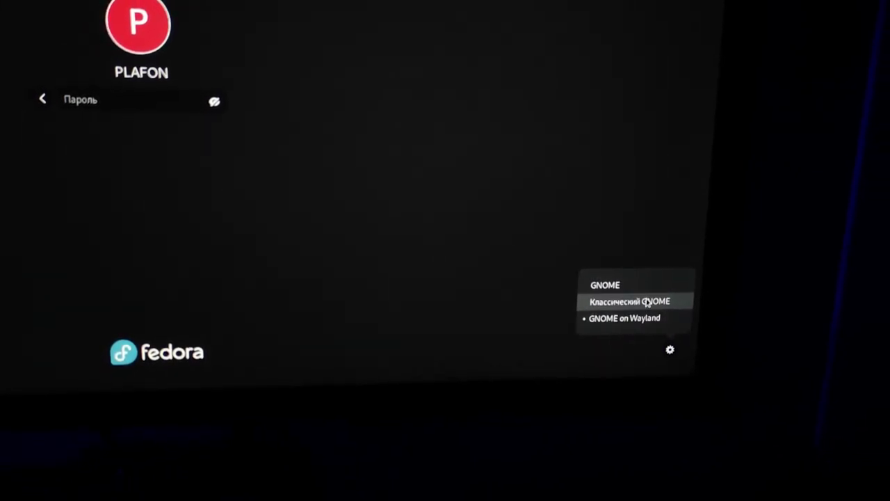
click(649, 326)
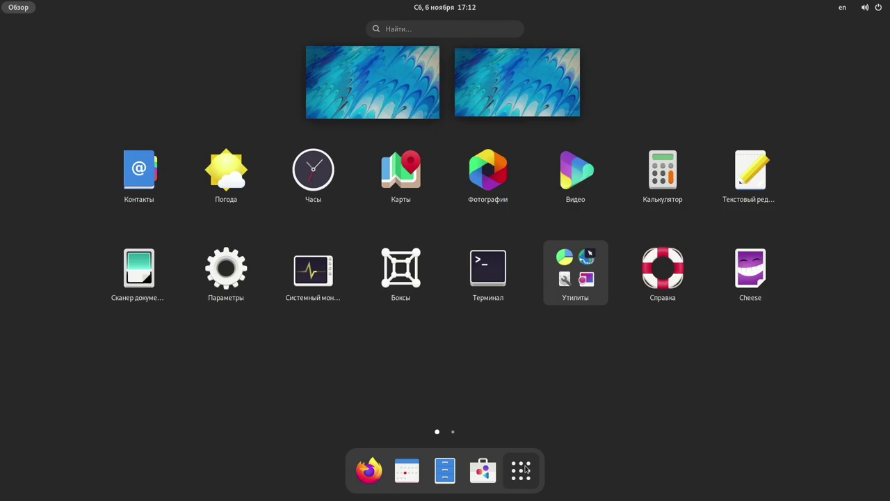
Step: Check how the desktop, activities overview and application grid animate by switching between them repeatedly
click(522, 470)
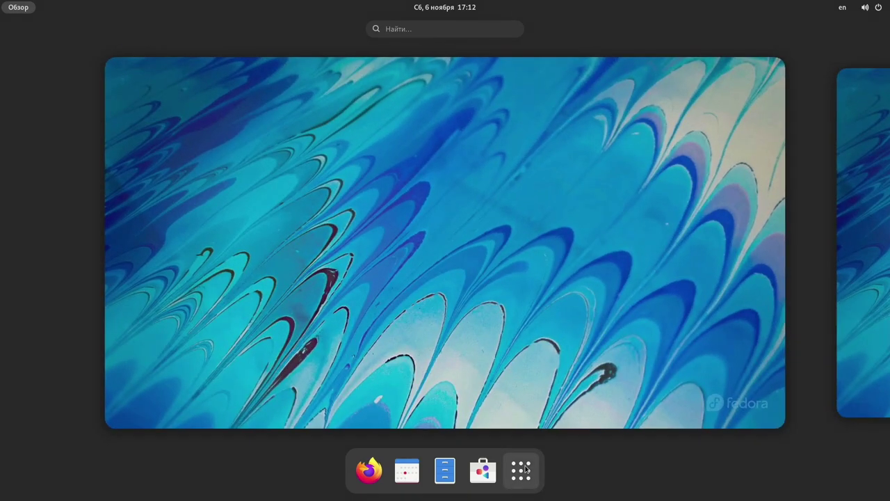
click(486, 233)
mouse_move(0, 0)
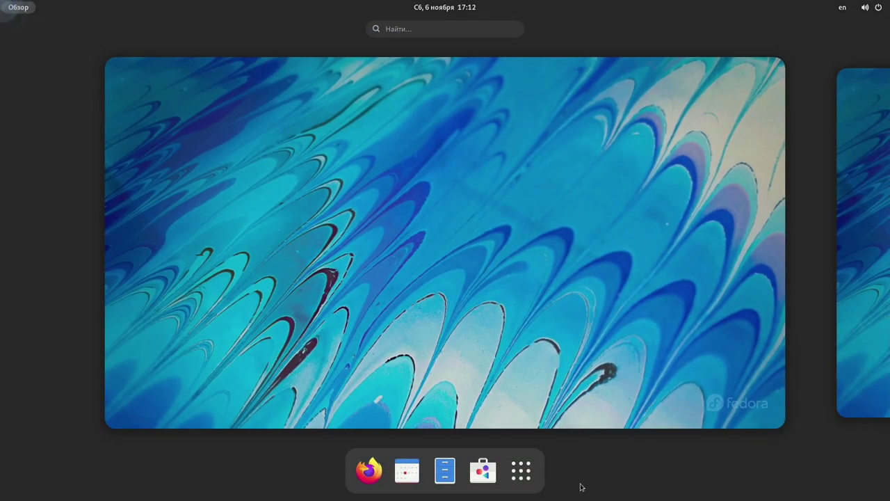
click(521, 470)
click(521, 470)
click(446, 269)
mouse_move(0, 0)
click(528, 475)
click(528, 475)
click(528, 475)
click(529, 475)
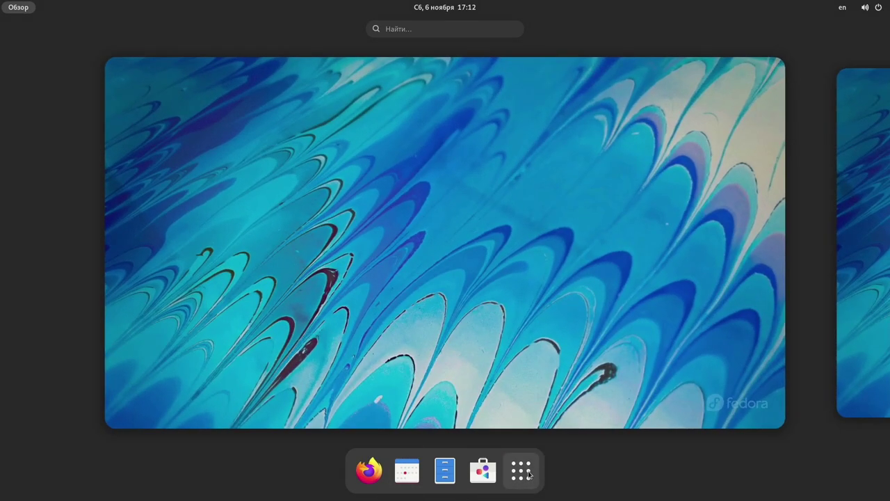
click(489, 241)
key(super)
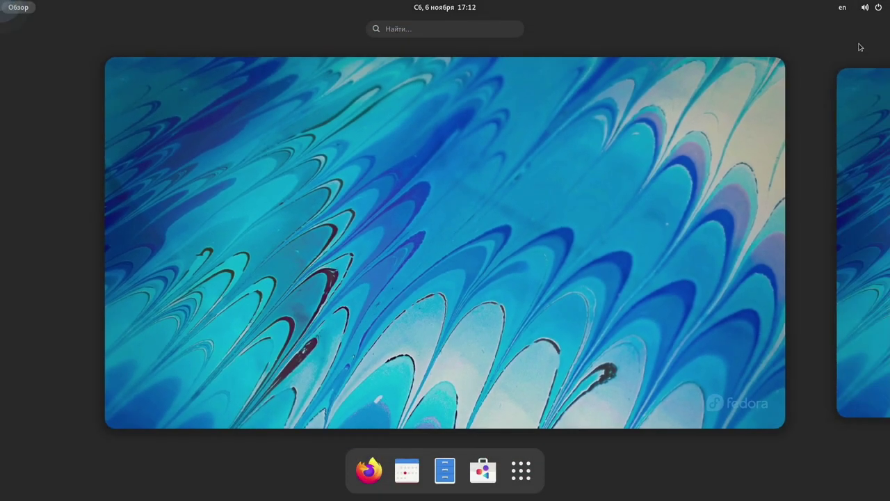
Step: Open the О системе page of the system settings and examine the windowing system (Оконный интерфейс) and graphics (Графика) entries
click(869, 7)
click(772, 80)
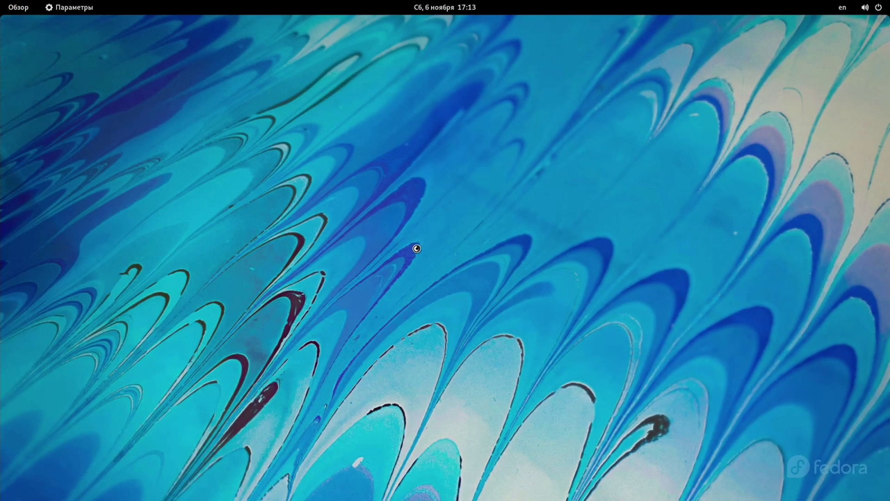
scroll(316, 334, down, 5)
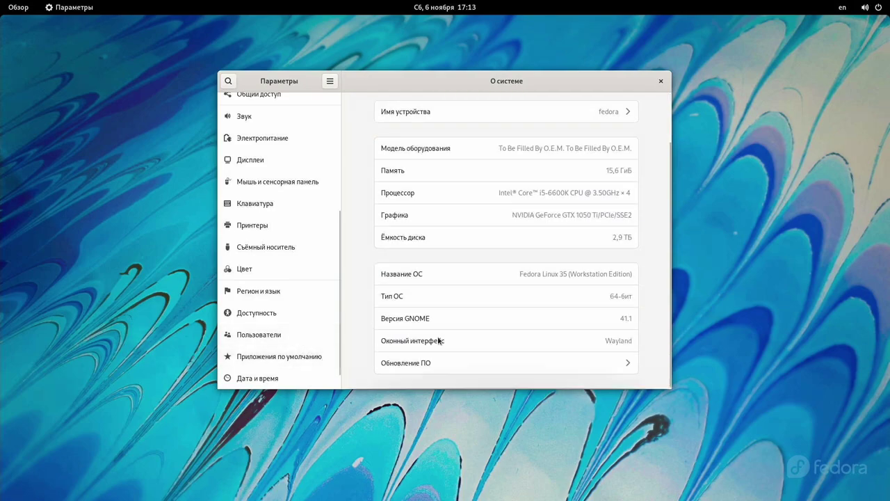
drag(604, 340, 640, 340)
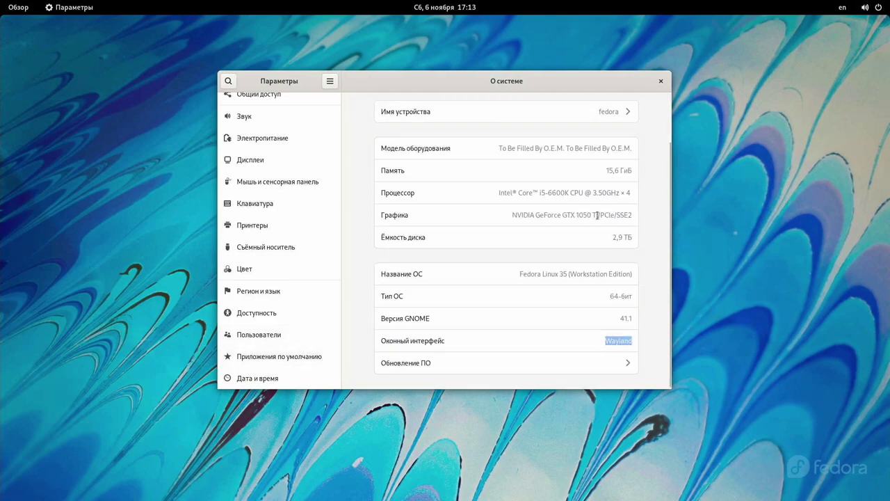
drag(512, 215, 615, 215)
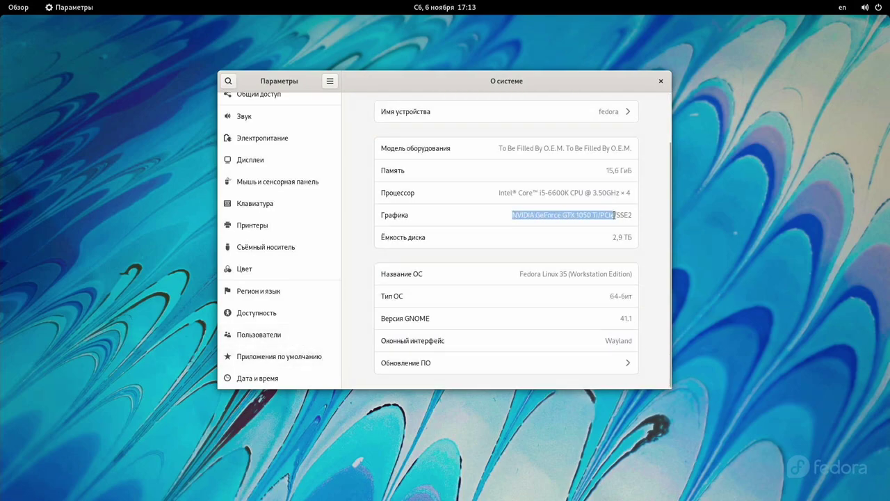
click(564, 217)
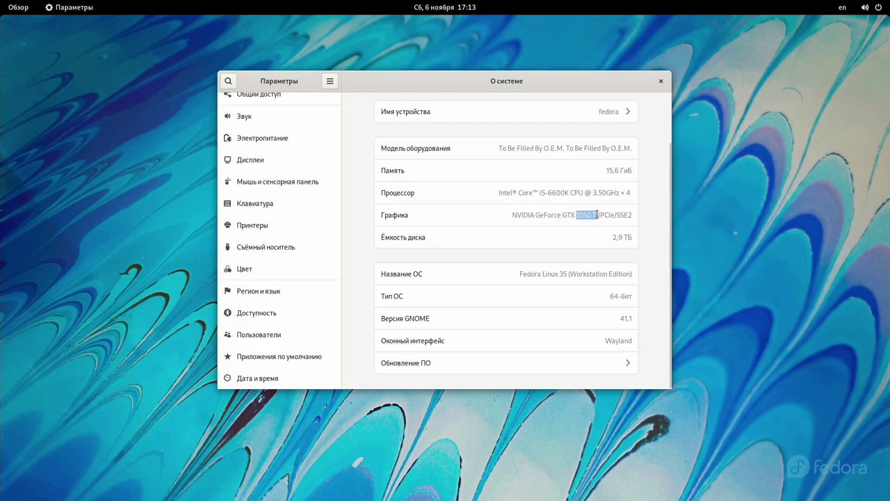
drag(593, 92, 594, 60)
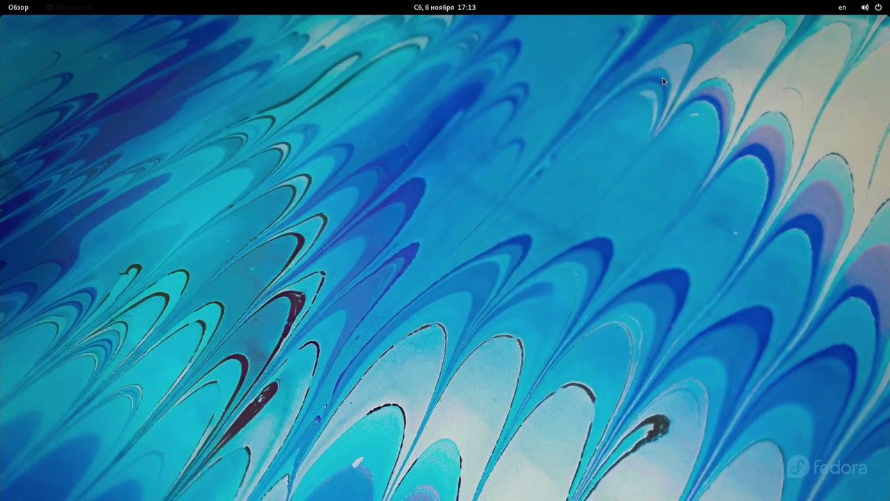
Step: Open the list of installed applications (Установлено) in the software center (Центр приложений) and enlarge its window
mouse_move(1, 1)
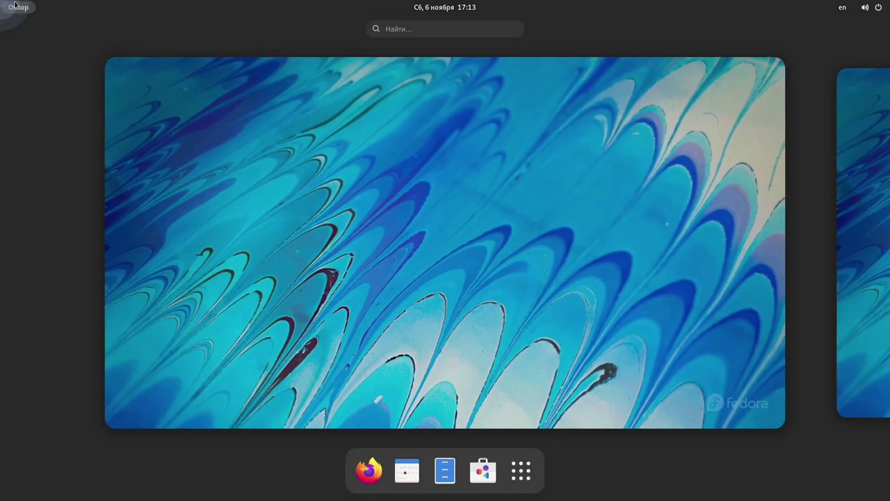
click(482, 471)
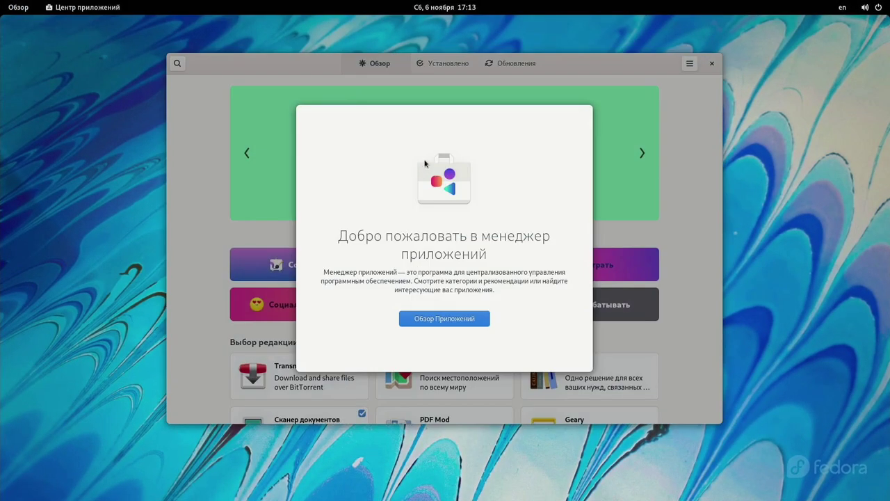
click(467, 321)
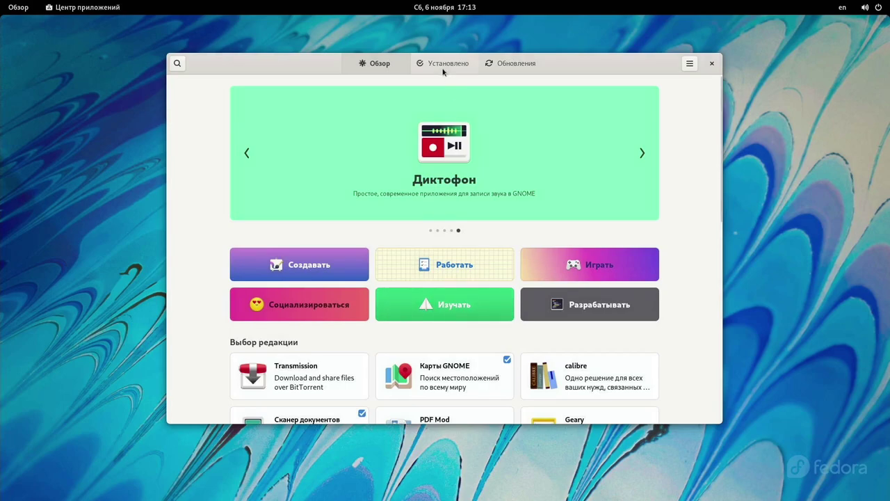
click(466, 65)
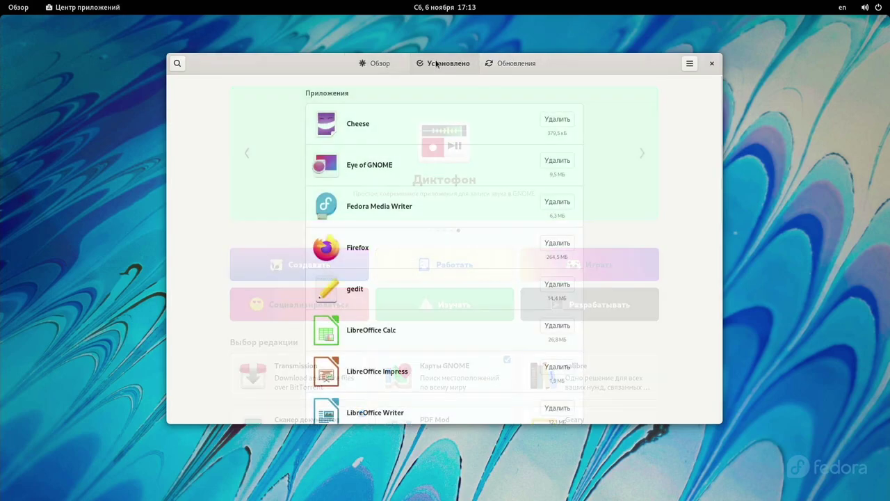
drag(274, 57, 223, 39)
drag(672, 404, 773, 479)
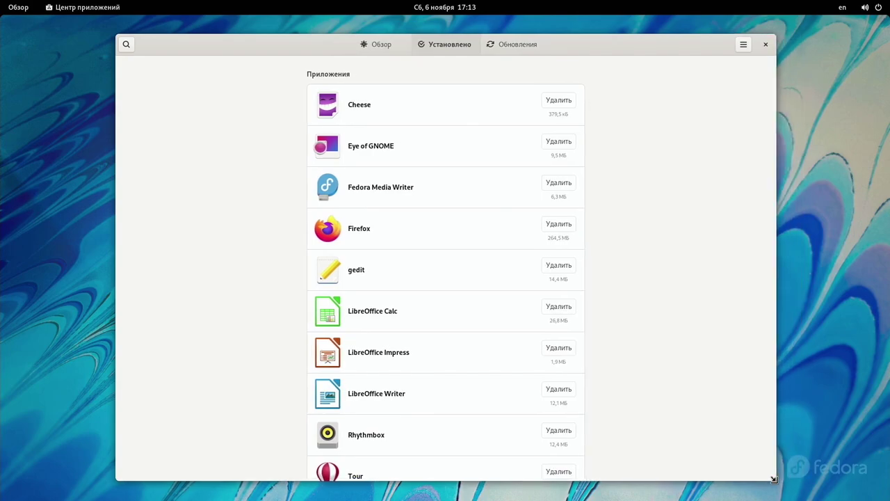
Step: Uninstall Cheese and LibreOffice Calc from the list of installed applications, confirming each removal
click(559, 99)
click(502, 286)
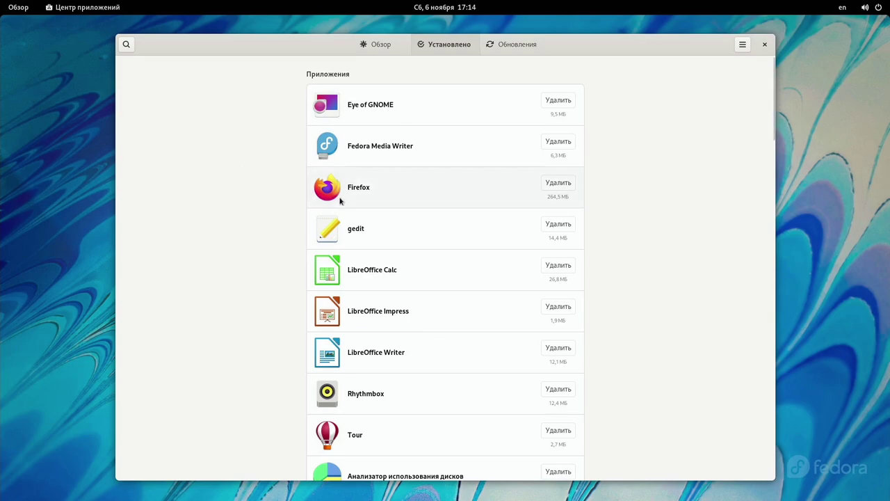
scroll(550, 184, down, 3)
click(551, 185)
click(511, 283)
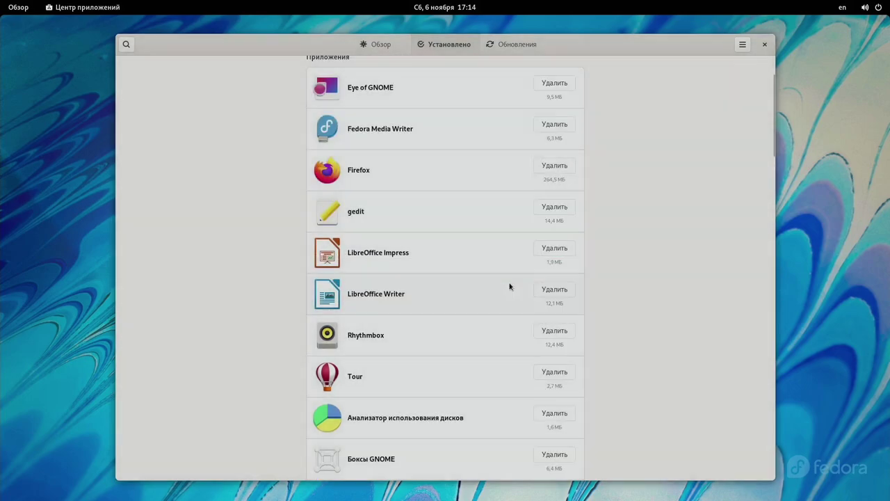
Step: Uninstall LibreOffice Impress and LibreOffice Writer from the list of installed applications, confirming each removal
scroll(528, 250, down, 2)
click(559, 179)
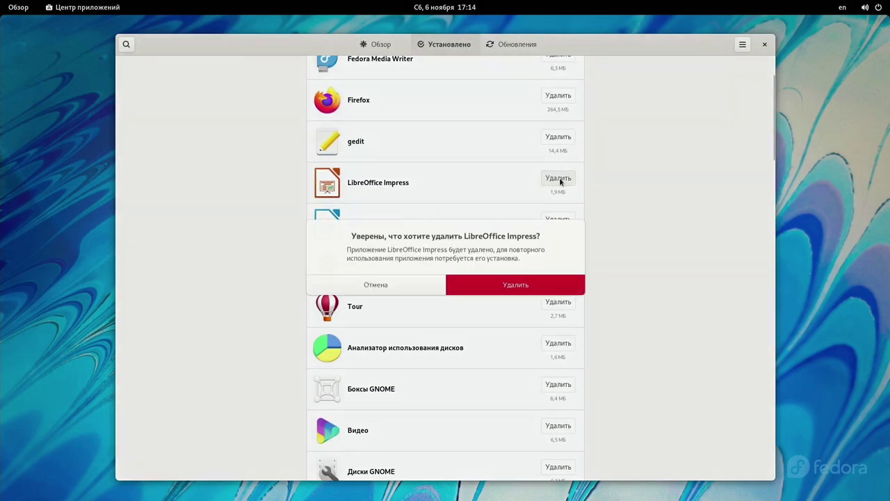
click(514, 284)
scroll(528, 251, down, 2)
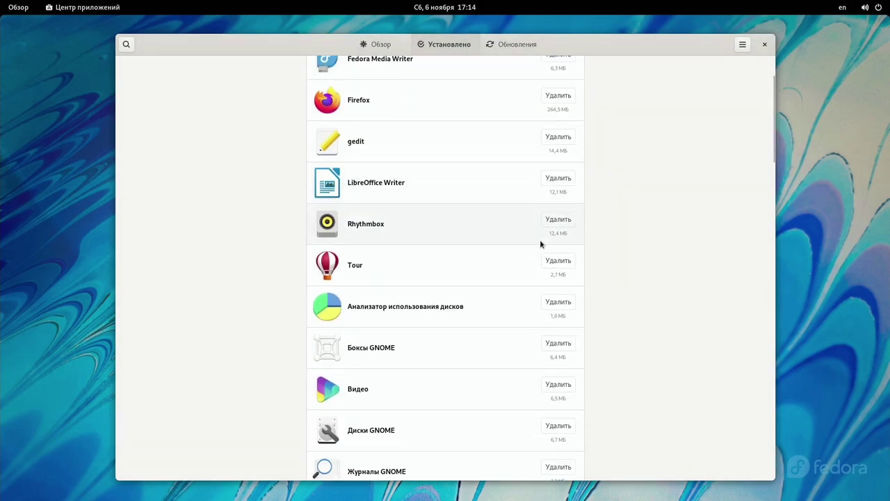
click(557, 178)
click(509, 285)
Step: Uninstall Rhythmbox and Tour from the list of installed applications, confirming each removal
click(552, 182)
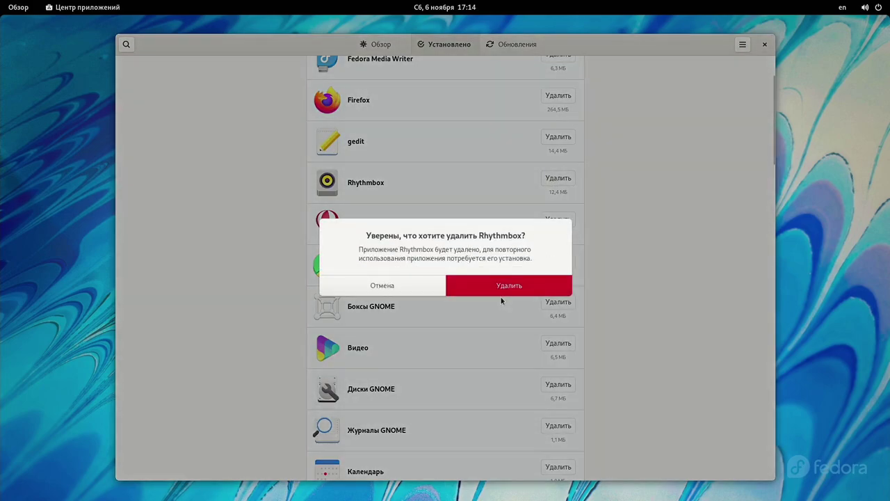
click(502, 286)
click(556, 243)
click(499, 286)
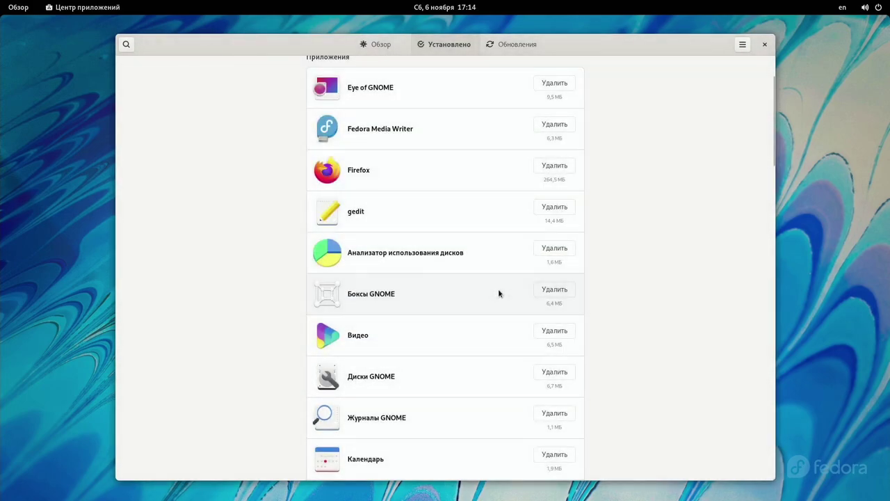
Step: Uninstall the Видео and Фотографии applications, confirming each removal
scroll(498, 294, down, 5)
click(555, 131)
click(485, 286)
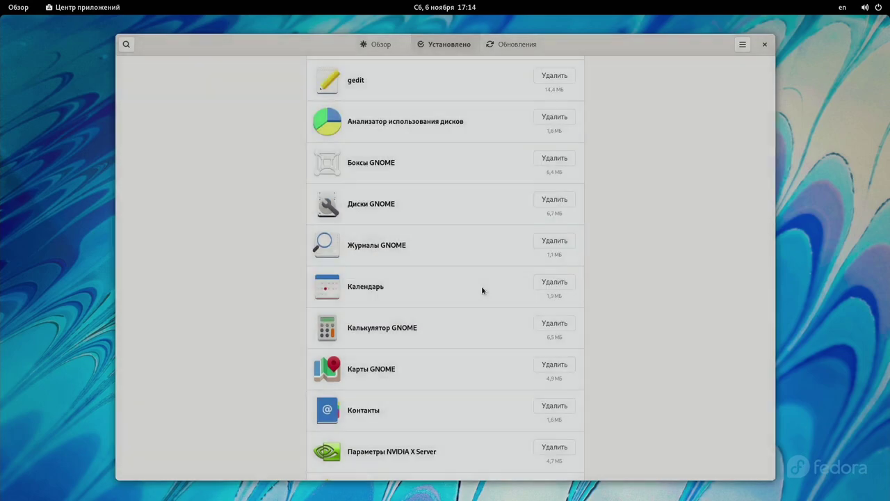
scroll(445, 391, down, 10)
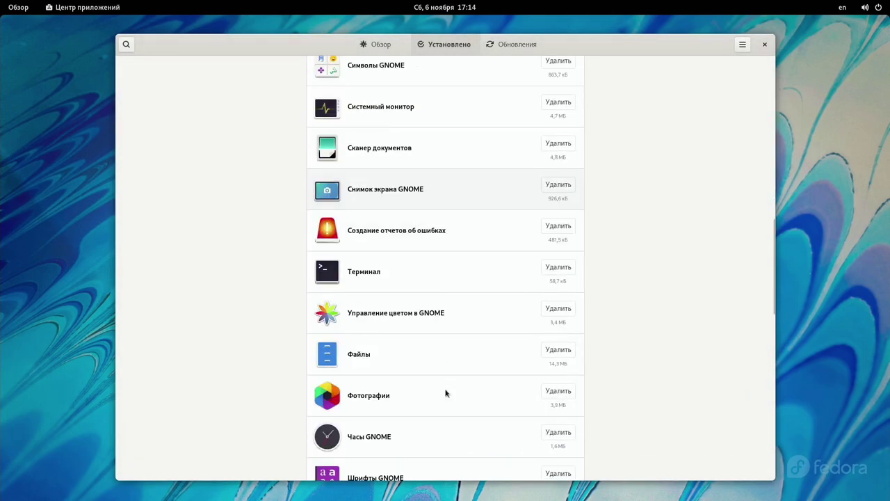
click(549, 391)
click(517, 287)
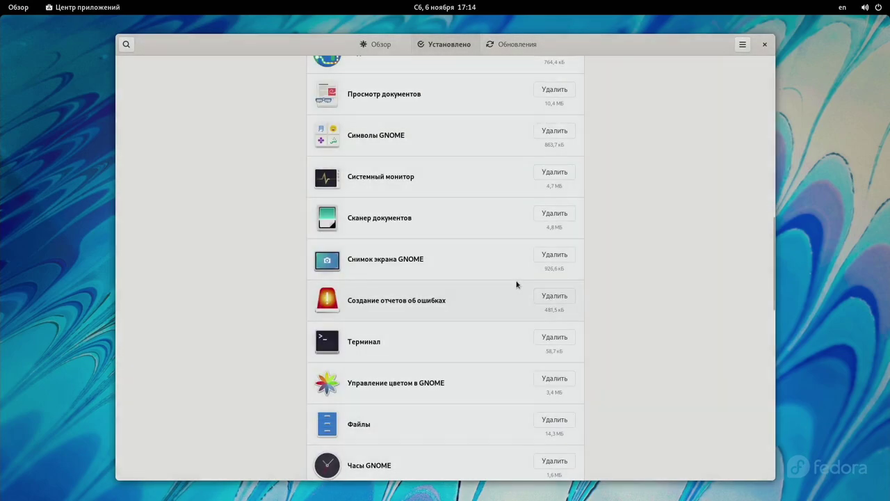
Step: Review the remaining installed applications, system applications (Системные приложения) and add-ons (Дополнения) for anything else worth removing
scroll(463, 372, down, 2)
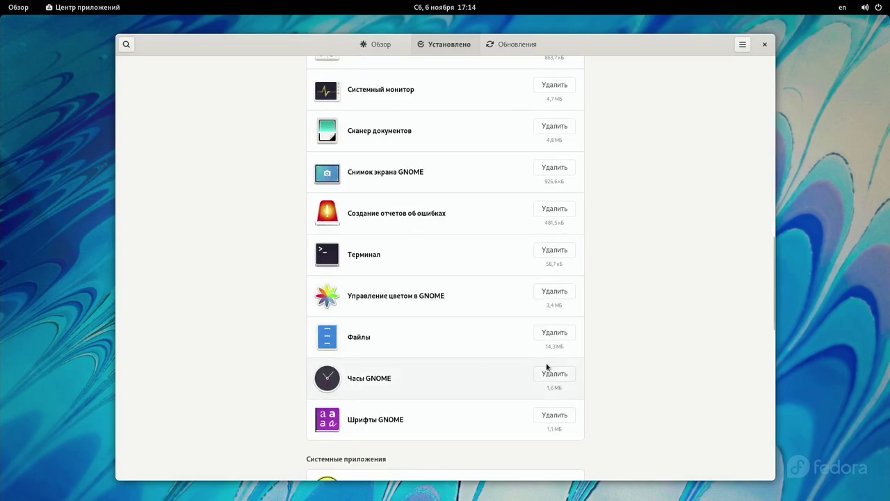
scroll(514, 394, down, 1)
scroll(512, 391, down, 2)
scroll(511, 389, down, 1)
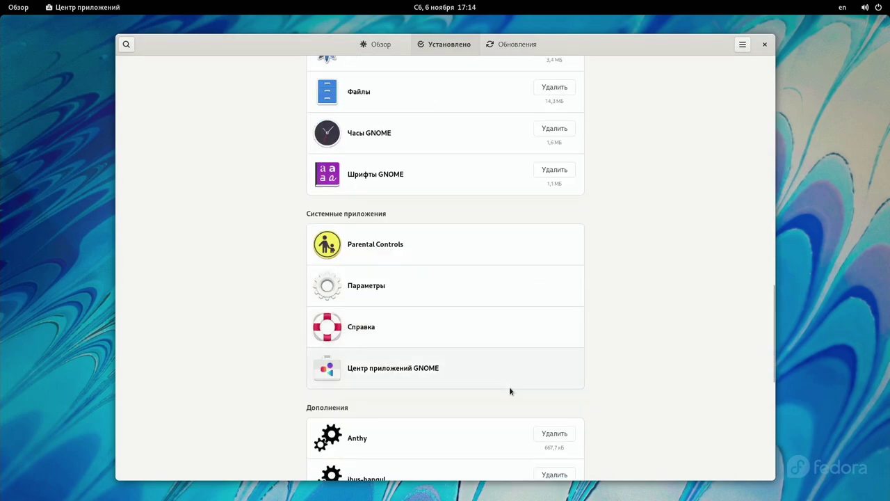
scroll(509, 389, down, 2)
scroll(509, 388, down, 2)
scroll(502, 369, up, 15)
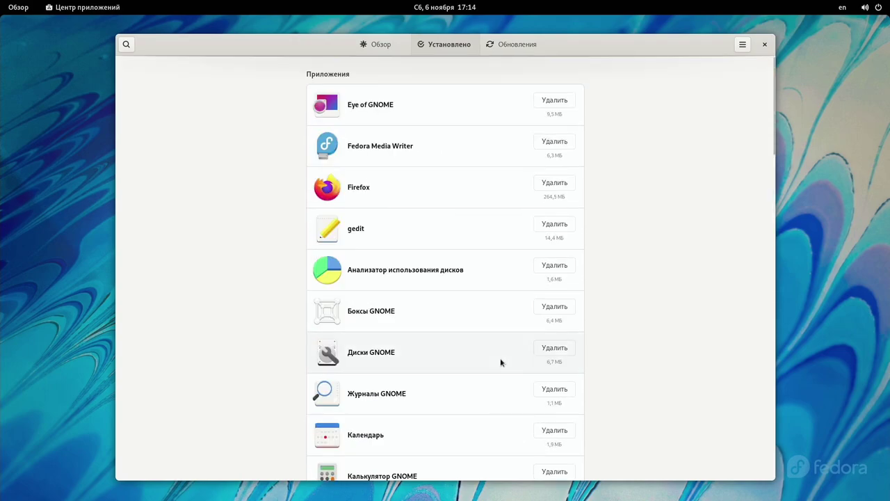
Step: Switch to the updates section (Обновления) and bring up the software center's repository and update options
key(alt+3)
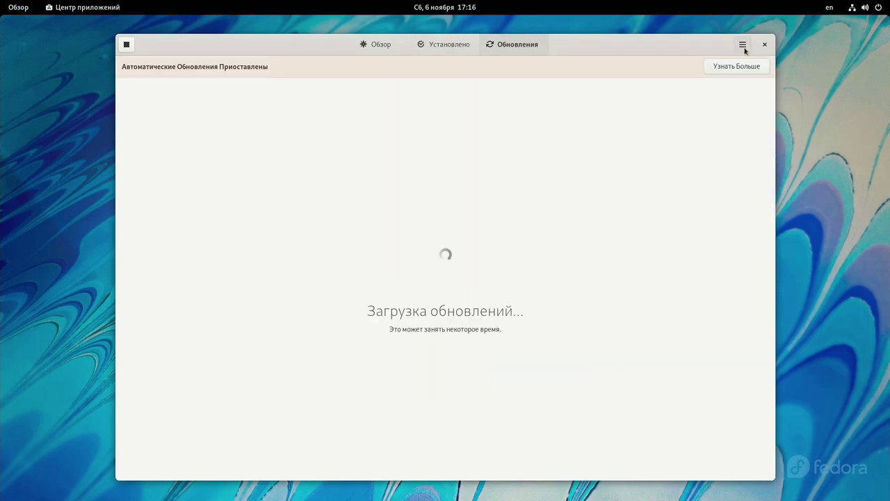
click(743, 46)
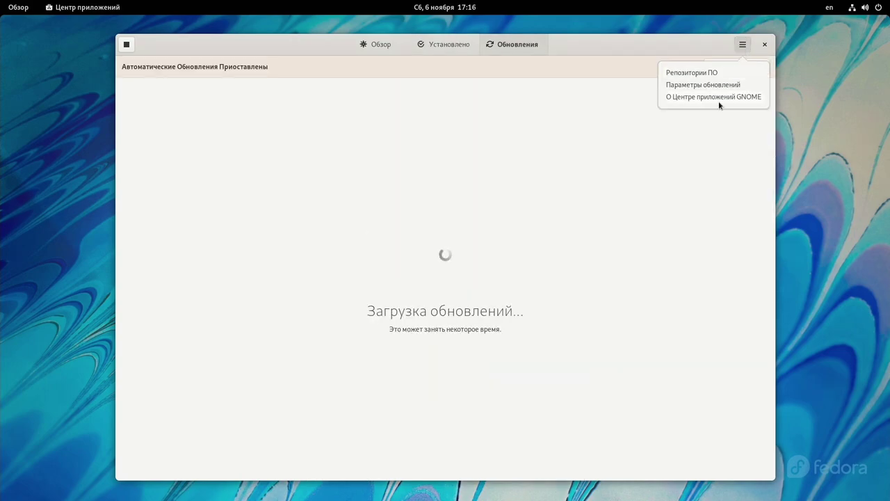